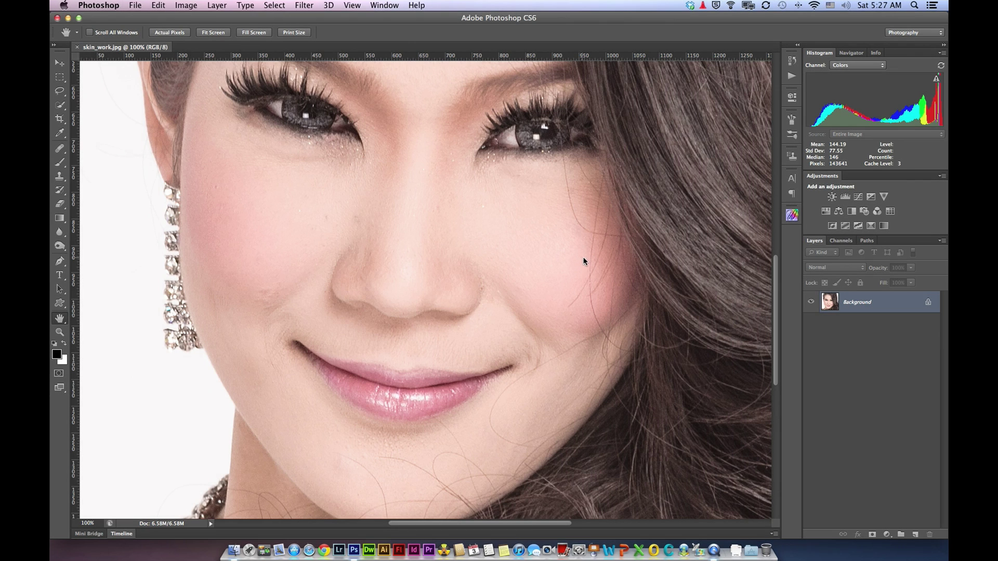
- Pan the skin_work.jpg portrait so the face is framed in the window
drag(582, 261, 542, 268)
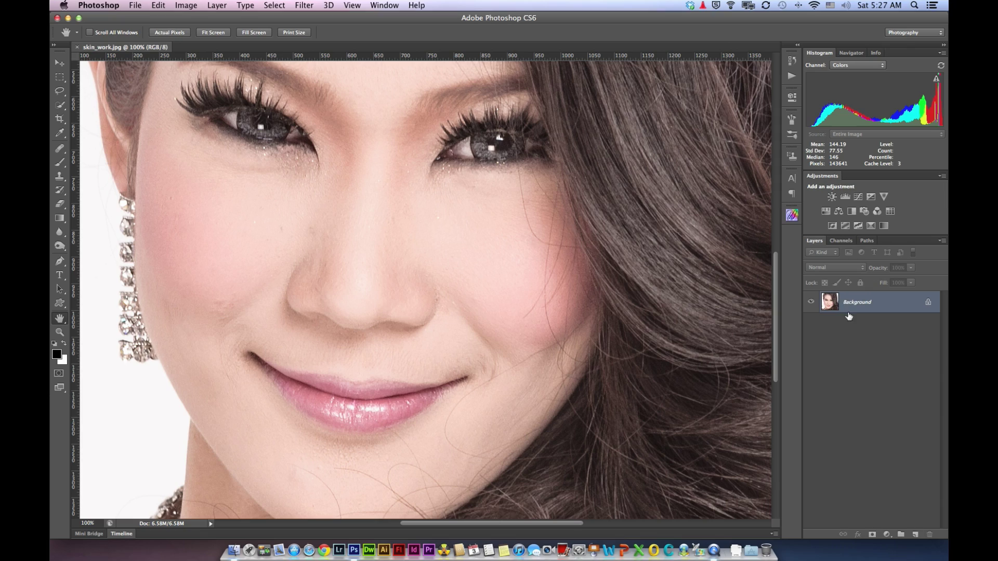
- Duplicate Background into layers named 'color' and 'details', leaving details hidden
drag(849, 316, 915, 534)
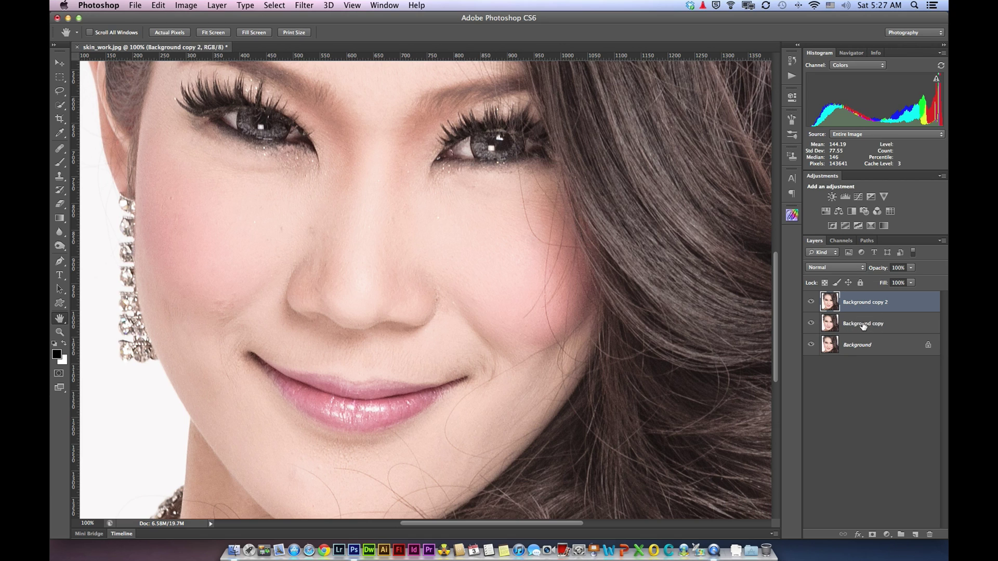
double_click(864, 324)
text(color)
key(Return)
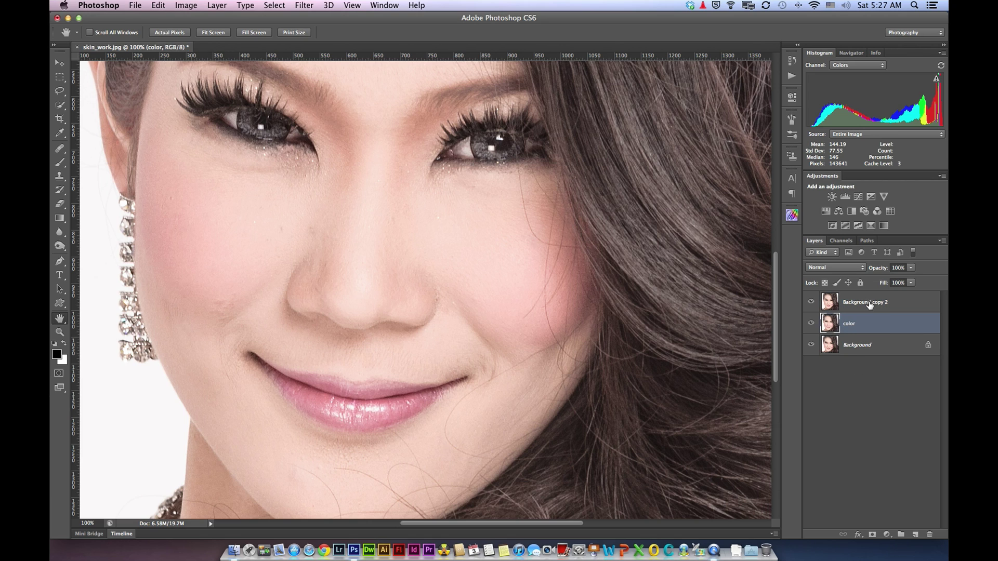
double_click(869, 303)
text(details)
key(Return)
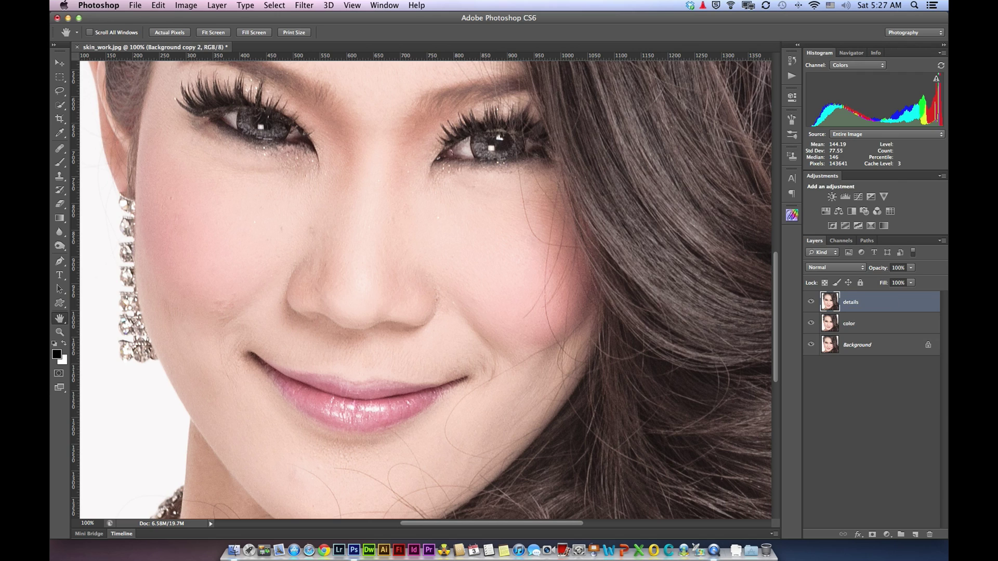
click(811, 302)
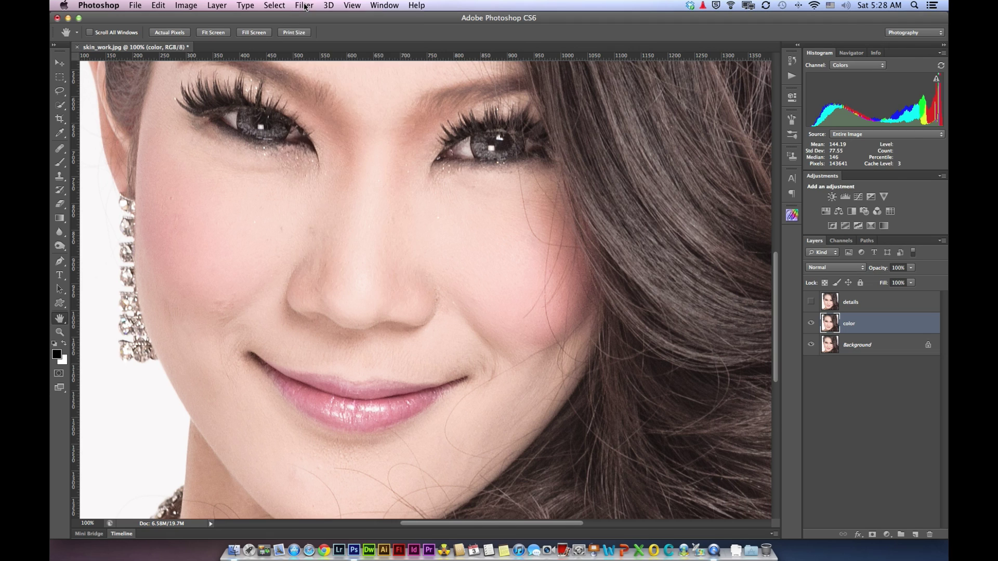
- Apply a Gaussian Blur of about 4.6 px radius to the color layer
click(304, 5)
click(462, 211)
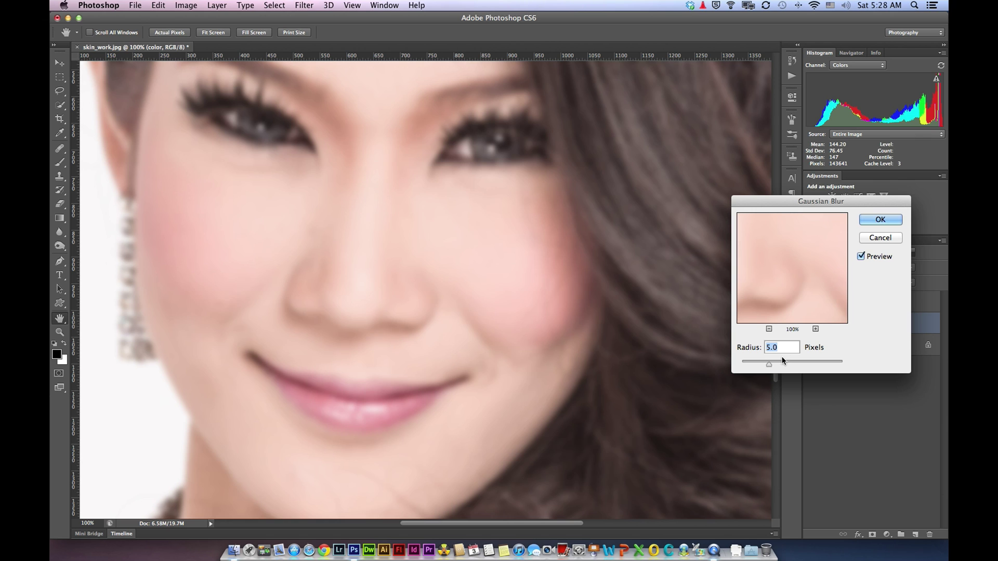
drag(354, 246, 385, 398)
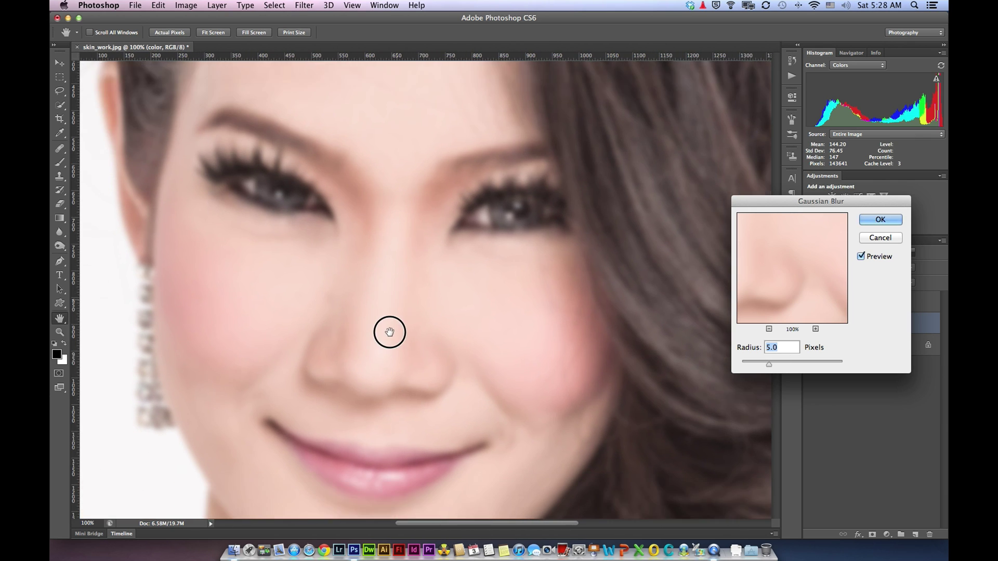
drag(385, 398, 389, 333)
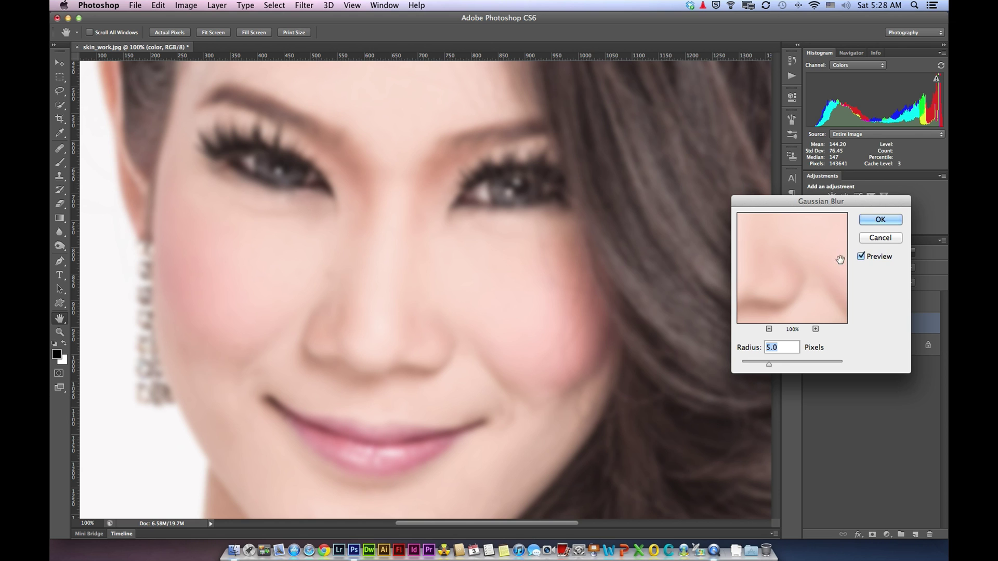
drag(768, 365, 766, 364)
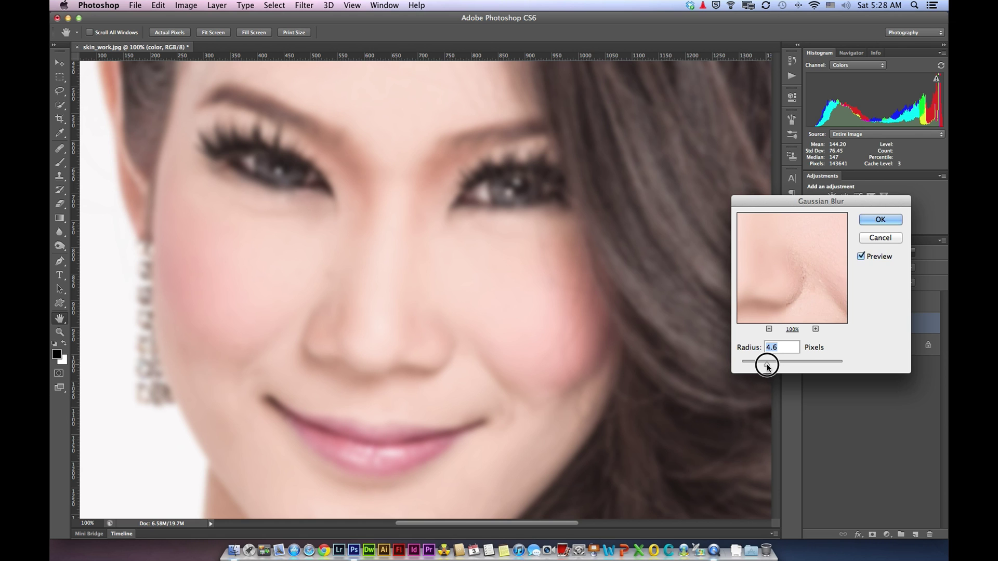
click(880, 220)
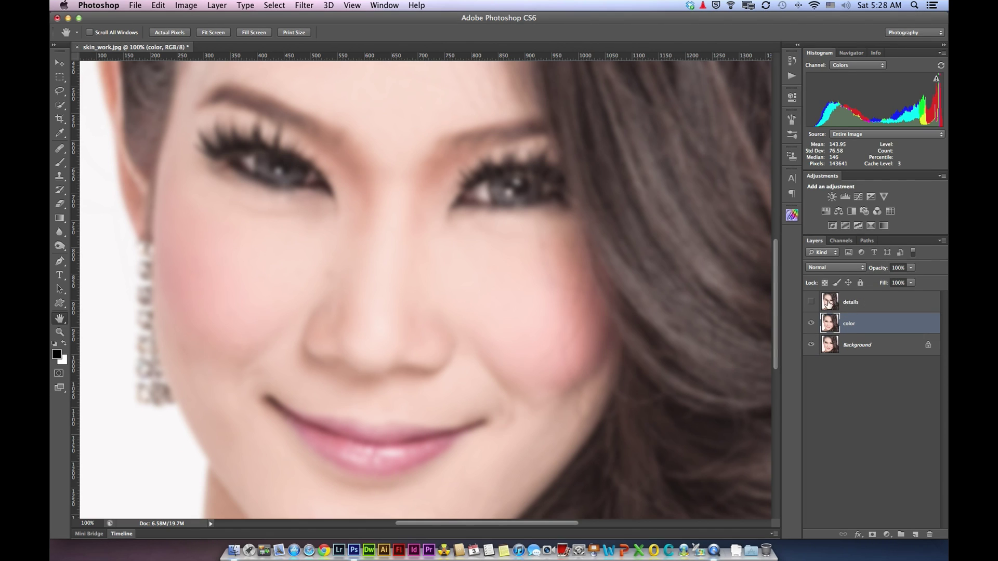
- Show details and Apply Image from the color layer with Subtract, Scale 2, Offset 128
click(828, 303)
click(185, 6)
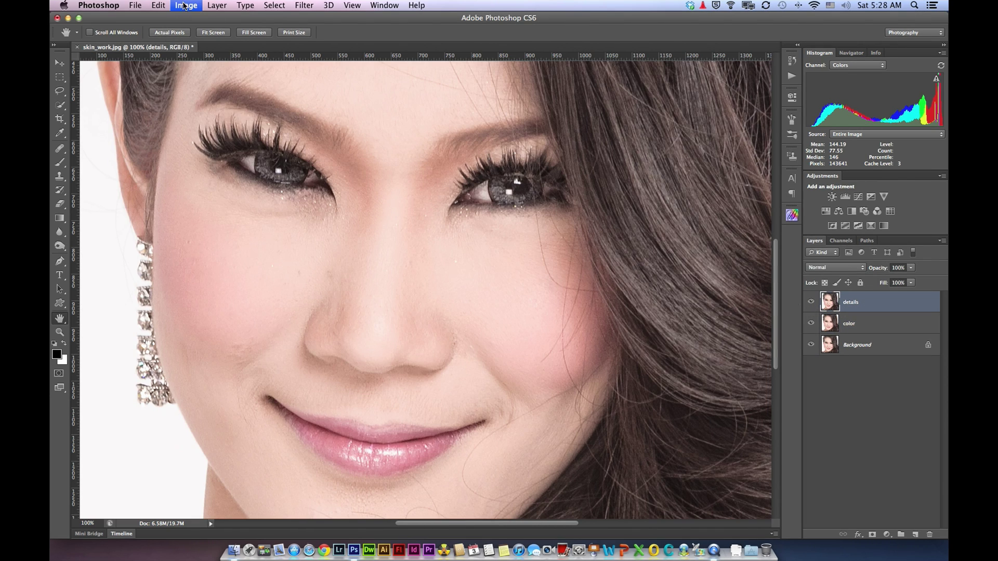
click(212, 179)
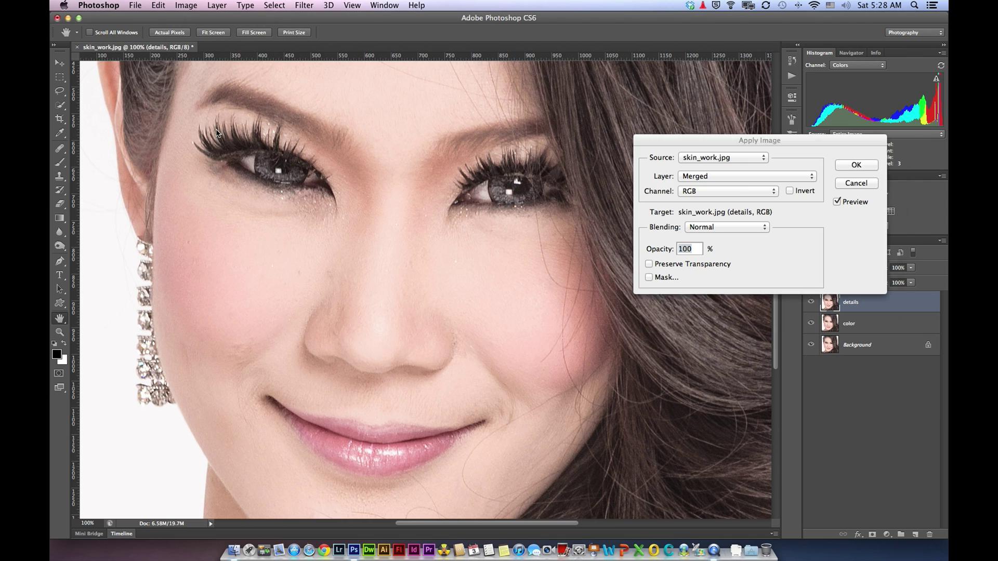
click(740, 176)
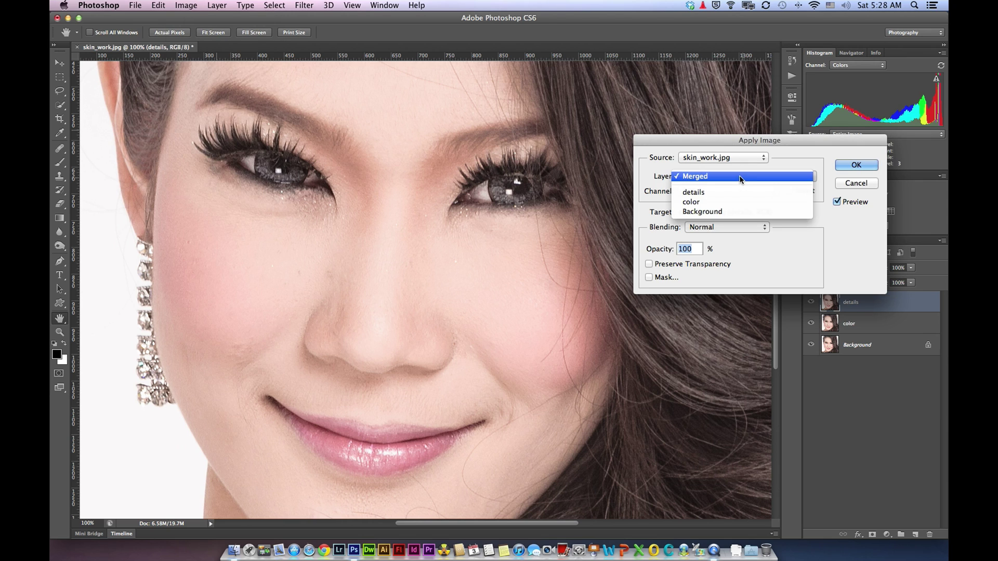
click(720, 202)
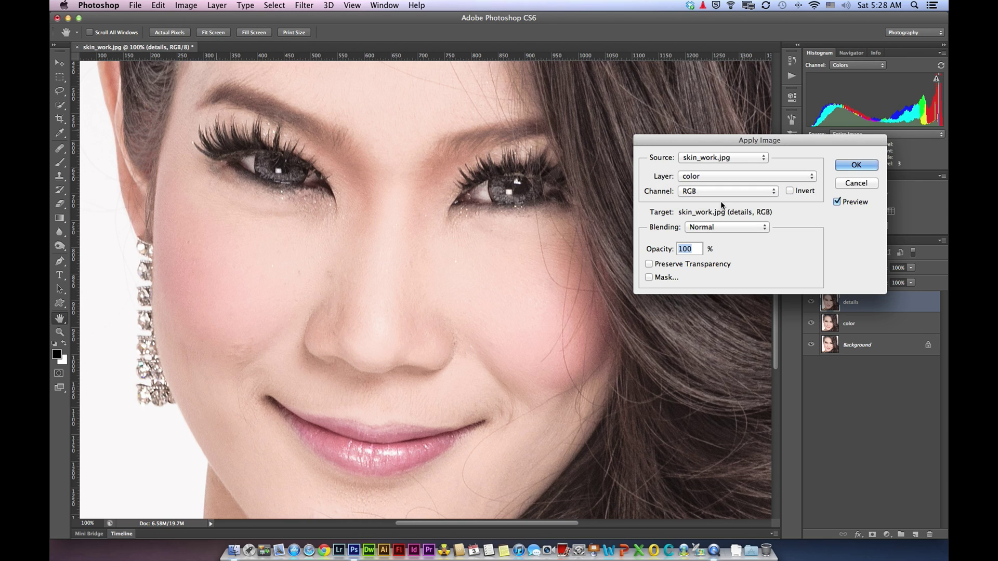
click(753, 226)
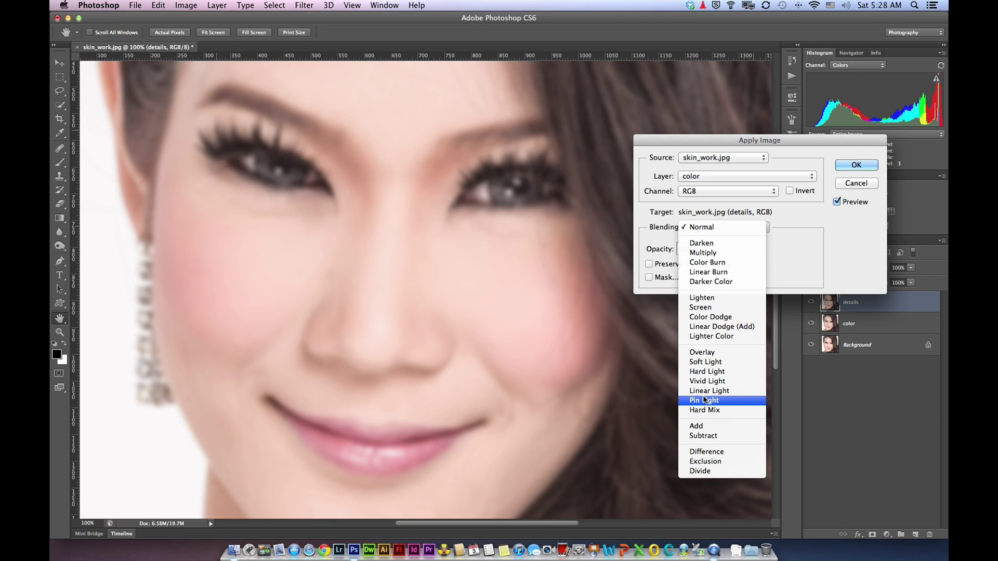
click(703, 435)
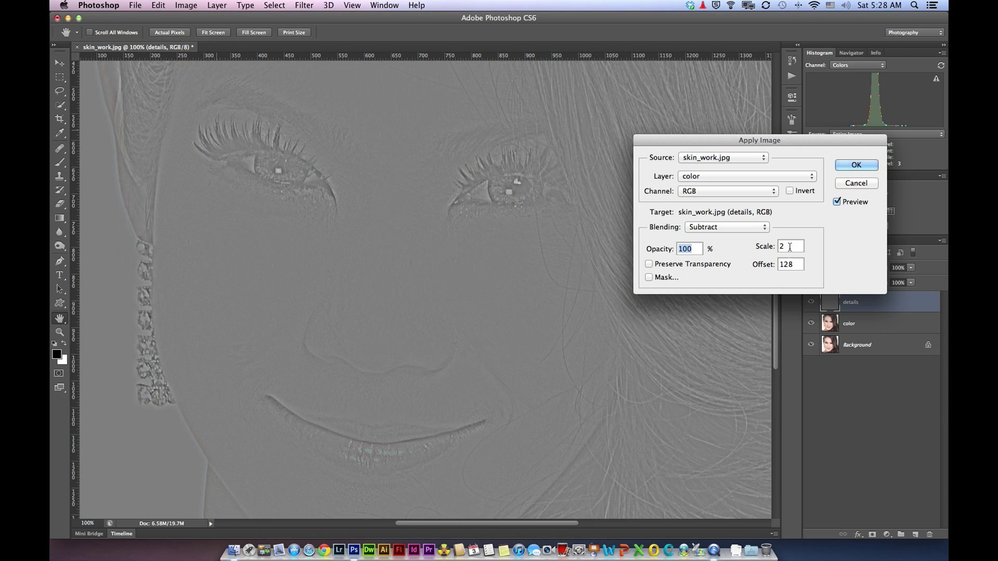
double_click(786, 264)
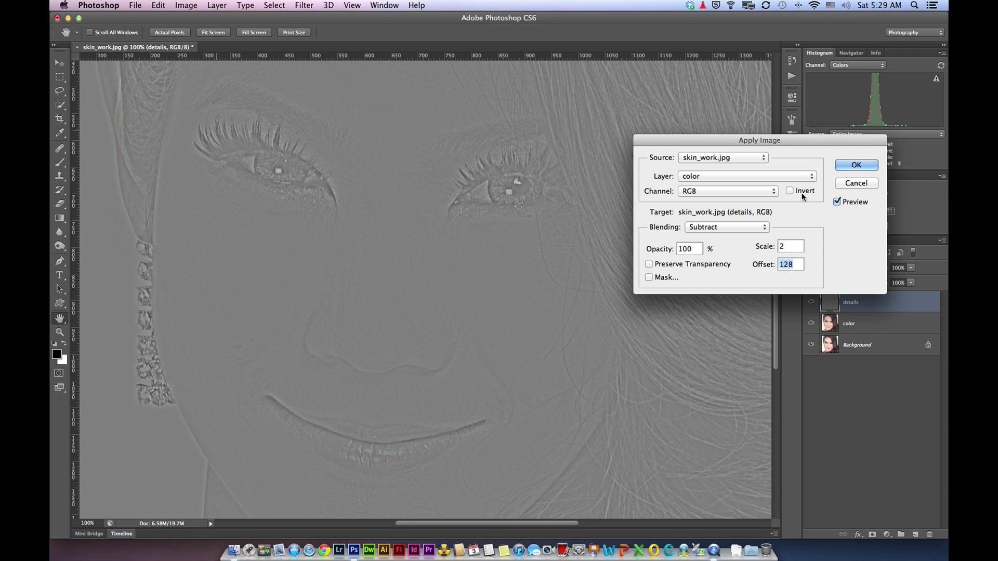
click(856, 165)
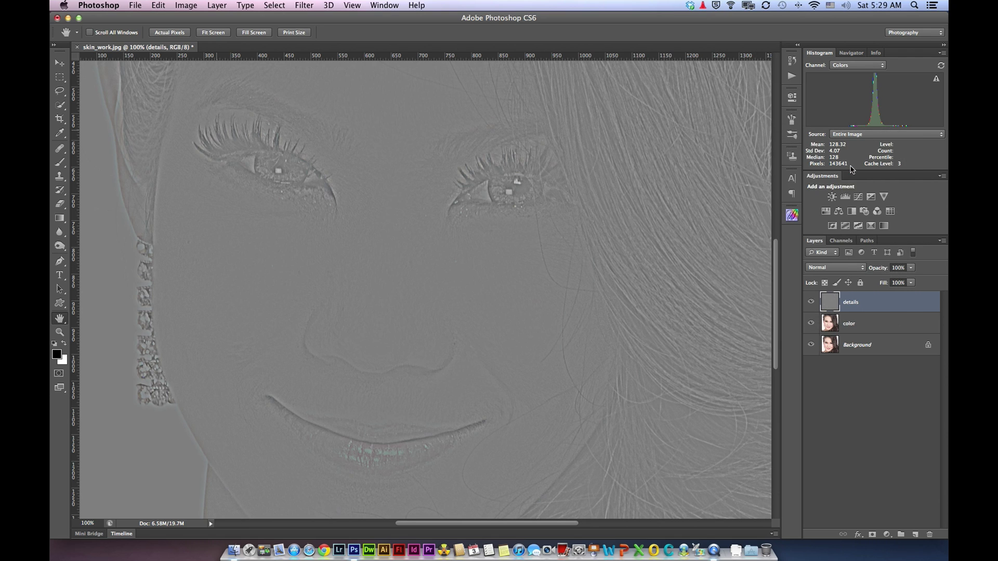
- Set the details layer to Linear Light and toggle its visibility to compare
click(858, 268)
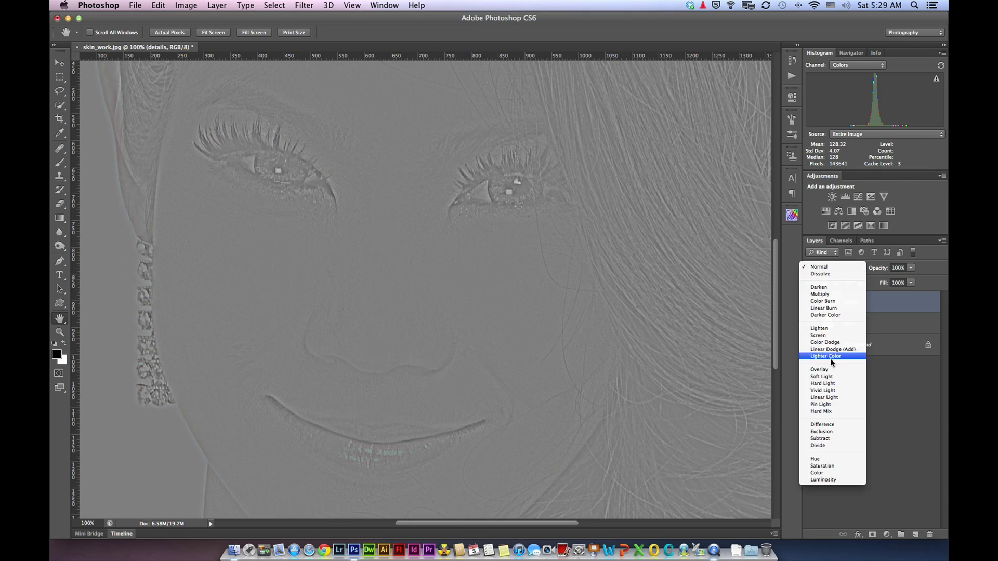
click(820, 398)
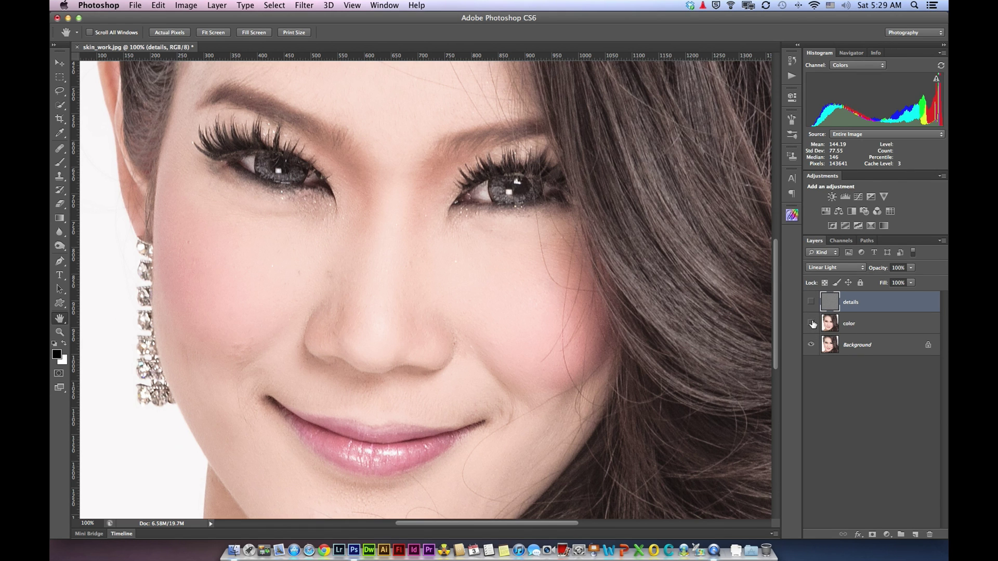
click(810, 303)
click(811, 323)
drag(501, 301, 520, 327)
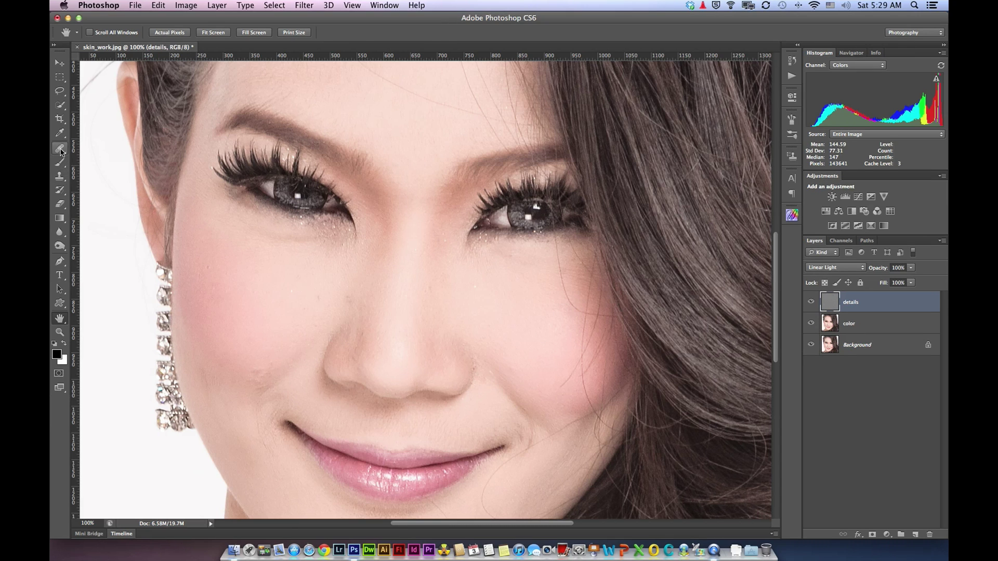
click(60, 148)
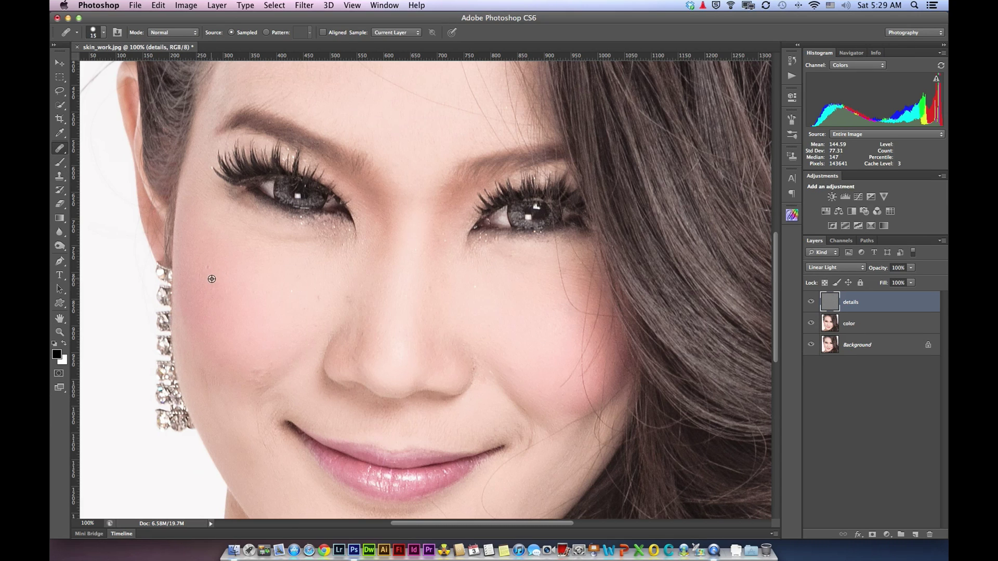
- Set the Healing Brush to Lighten mode, sample clean skin, and enlarge the brush to 20
click(173, 32)
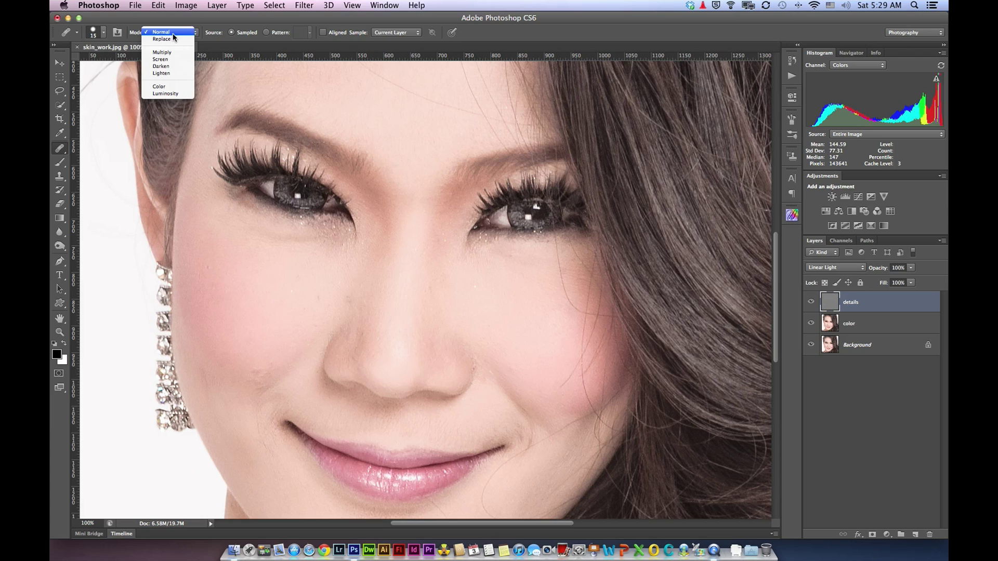
click(172, 74)
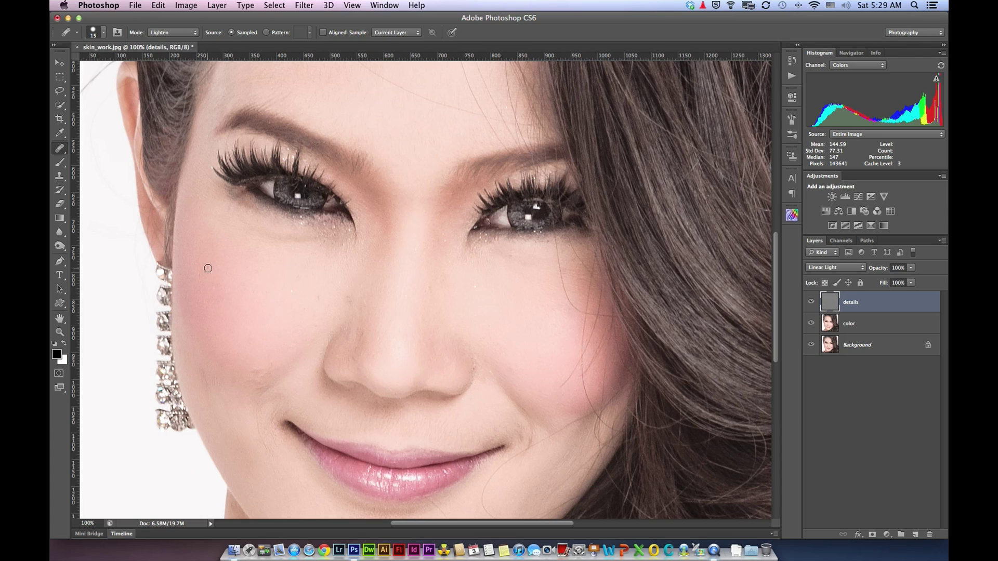
alt+click(320, 297)
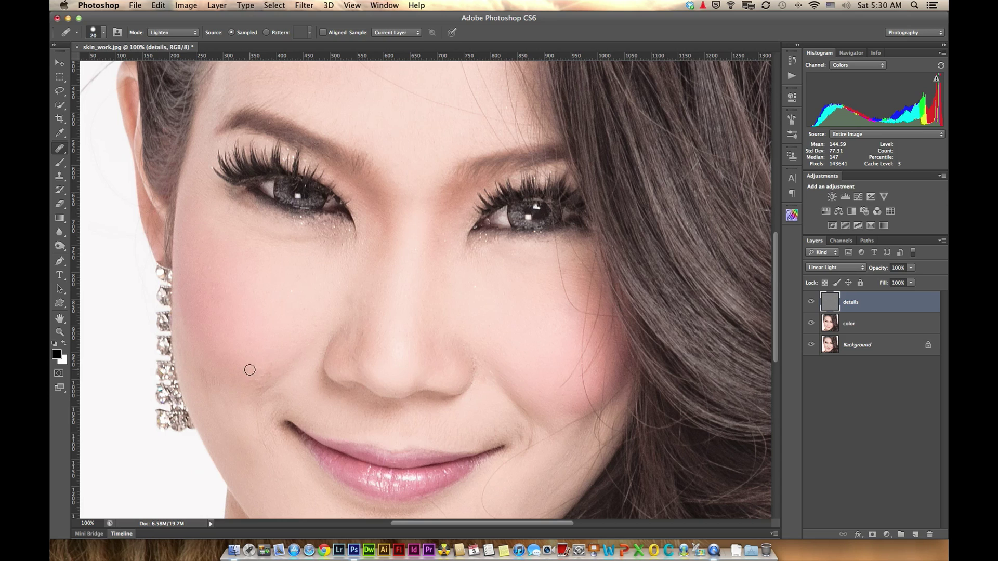
key(bracketright)
- Heal the scattered blemishes on the left cheek near the mouth
click(241, 378)
click(260, 375)
click(266, 384)
click(208, 386)
alt+click(205, 363)
click(217, 389)
click(229, 395)
click(213, 382)
- Heal the blemishes beside and along the nose with a 25 brush, then the under-eye skin
alt+click(362, 327)
click(359, 345)
drag(357, 335, 352, 327)
key(bracketright)
drag(347, 306, 353, 282)
click(228, 207)
click(229, 208)
- Heal the remaining spots on the nose bridge and the nearby cheek
scroll(281, 358, down, 4)
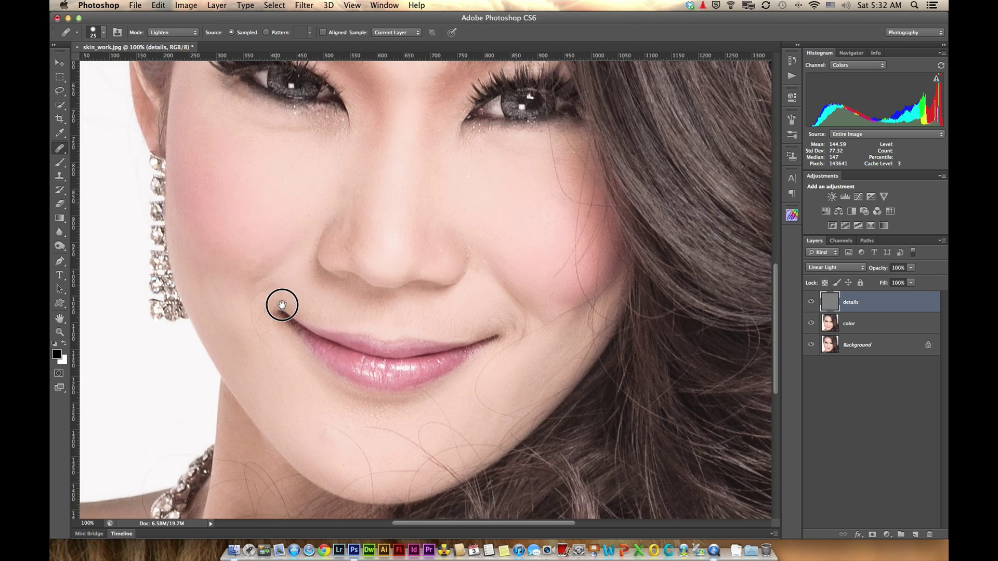
scroll(288, 371, down, 2)
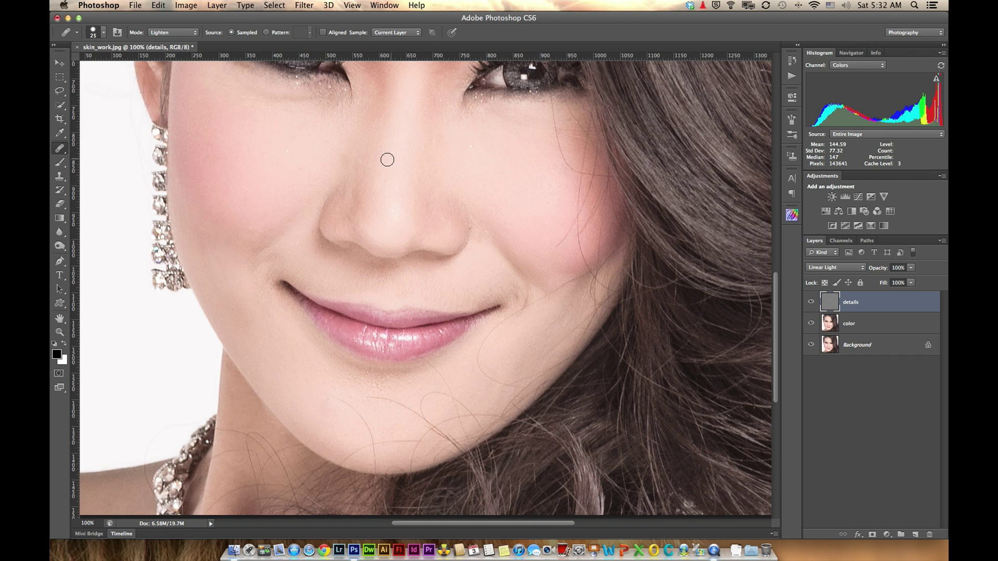
mouse_move(359, 161)
mouse_down()
mouse_move(351, 147)
mouse_move(370, 153)
mouse_up()
alt+click(302, 167)
mouse_move(296, 172)
mouse_down()
mouse_move(231, 163)
mouse_move(207, 142)
mouse_up()
click(207, 144)
drag(211, 145, 214, 154)
- Switch to the regular Healing Brush and heal the skin below the brow
mouse_move(448, 241)
mouse_down()
mouse_move(401, 383)
mouse_move(430, 417)
mouse_move(427, 404)
mouse_up()
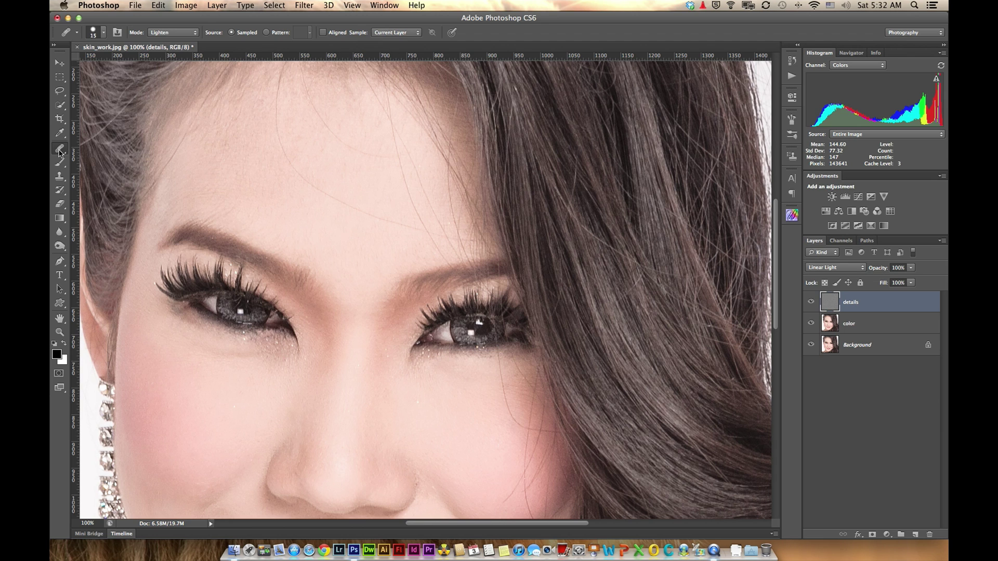
drag(60, 152, 104, 156)
alt+click(424, 242)
drag(458, 270, 467, 284)
- Heal the skin under, beside and above the right eye from fresh samples
alt+click(497, 374)
mouse_move(501, 374)
mouse_down()
mouse_move(505, 390)
mouse_move(555, 433)
mouse_up()
alt+click(520, 419)
mouse_move(540, 376)
mouse_down()
mouse_move(529, 394)
mouse_move(512, 350)
mouse_up()
drag(501, 289, 497, 296)
- Heal the light specks on the right eye in Darken mode, undoing one stroke
click(173, 32)
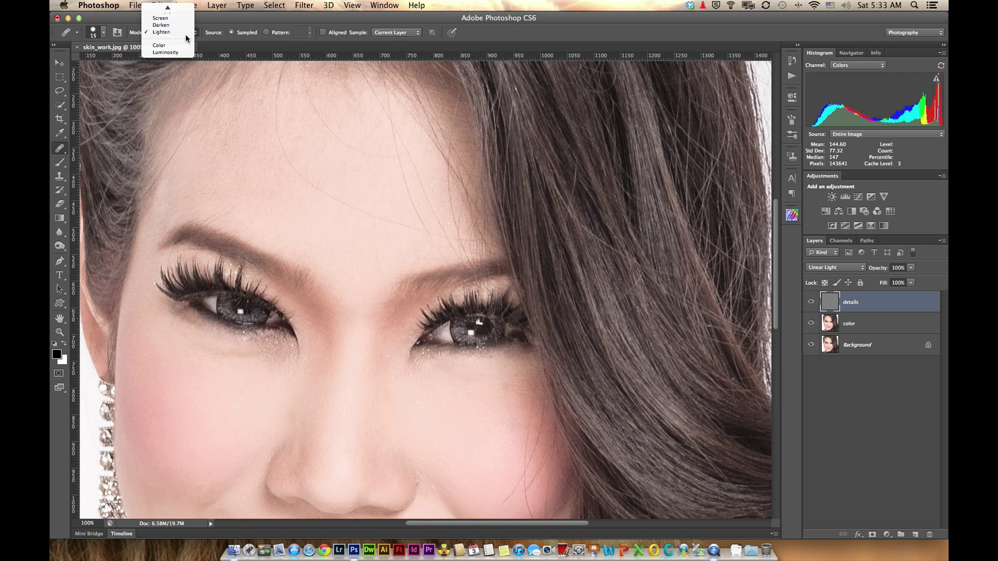
click(166, 25)
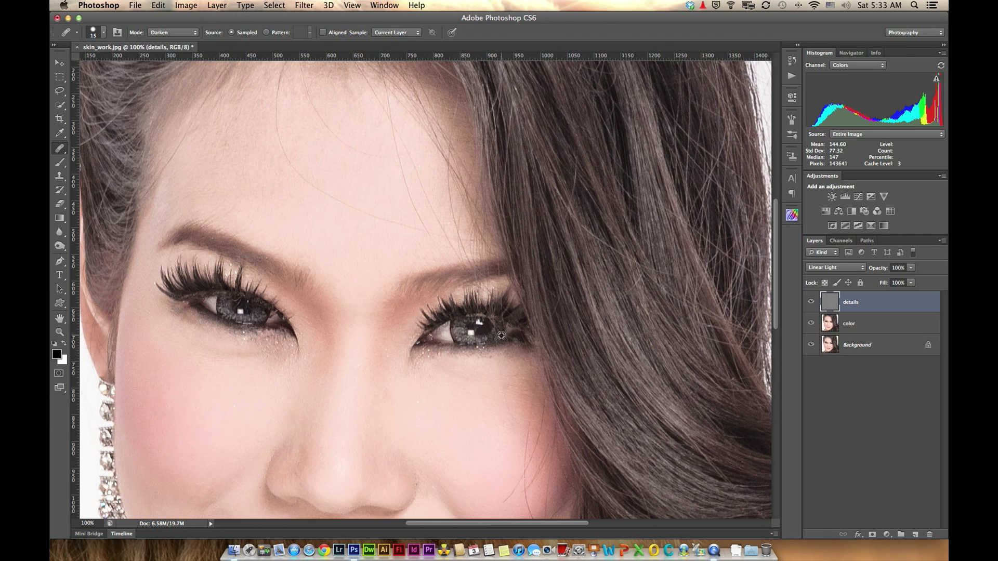
drag(503, 330, 501, 341)
click(494, 323)
click(505, 329)
key(super+z)
click(496, 349)
- Switch healing back to Lighten mode and heal spots on the right cheek
click(516, 446)
click(185, 35)
alt+click(536, 396)
click(529, 450)
alt+click(521, 423)
click(522, 409)
- Heal the stretch of skin below the right eye from new samples
alt+click(517, 385)
drag(544, 403, 513, 398)
alt+click(503, 400)
drag(502, 370, 507, 393)
mouse_move(535, 374)
mouse_down()
mouse_move(491, 360)
mouse_move(493, 344)
mouse_up()
- Compare with the original, zoom to 200% with a smaller brush, and heal the nose crease
alt+click(811, 346)
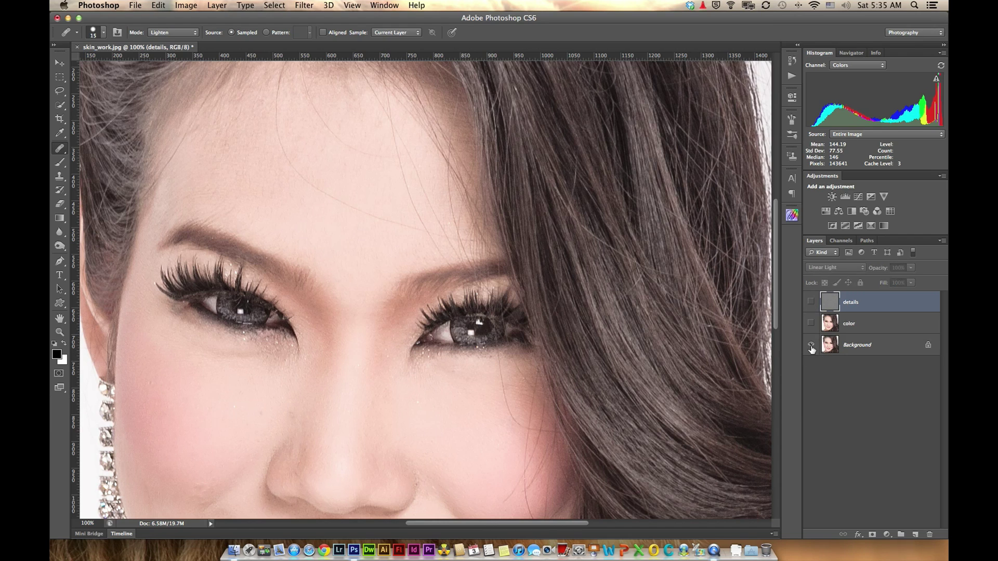
alt+click(812, 346)
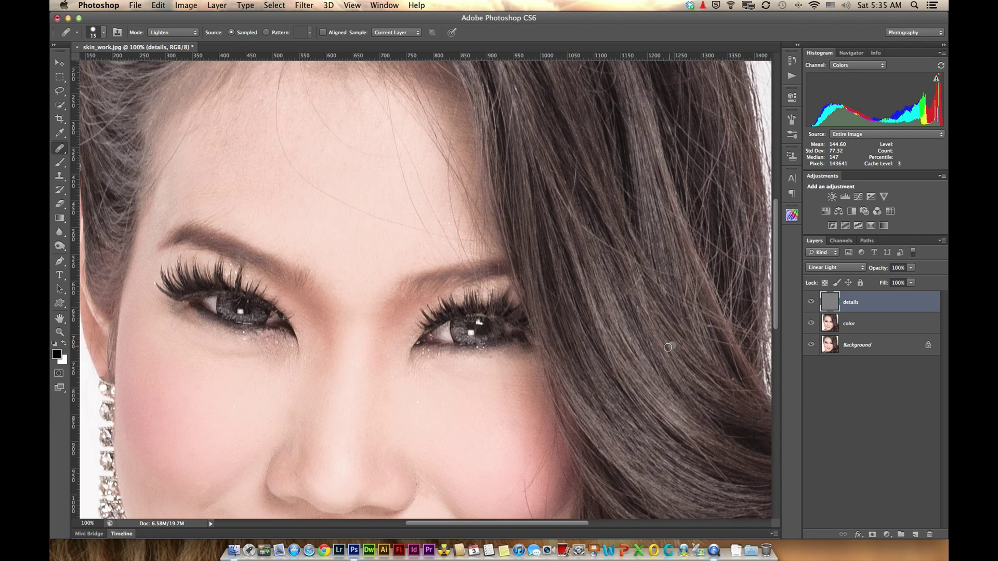
drag(542, 430, 563, 276)
key(super+plus)
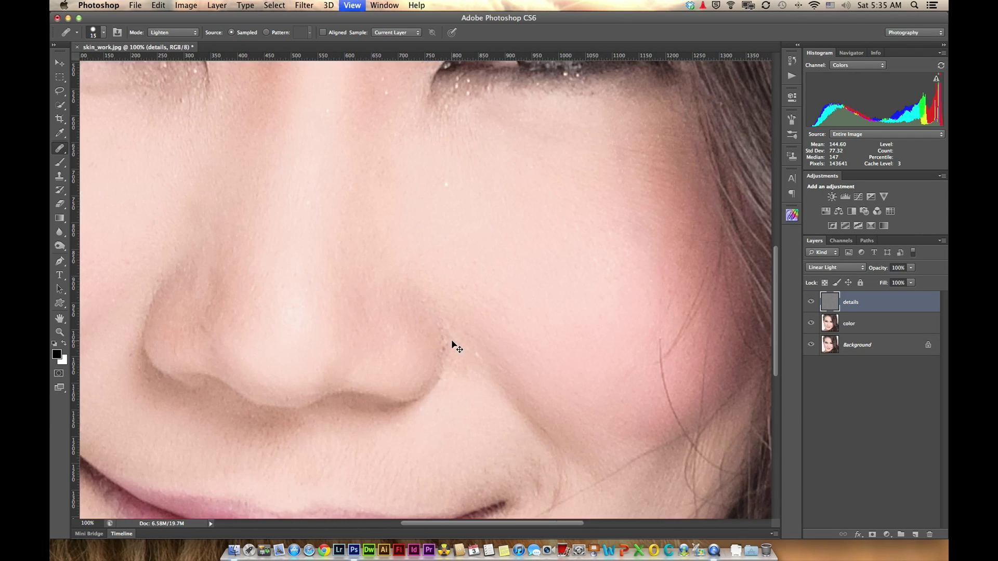
key(bracketleft)
key(bracketleft)
key(bracketleft)
alt+click(455, 358)
click(435, 336)
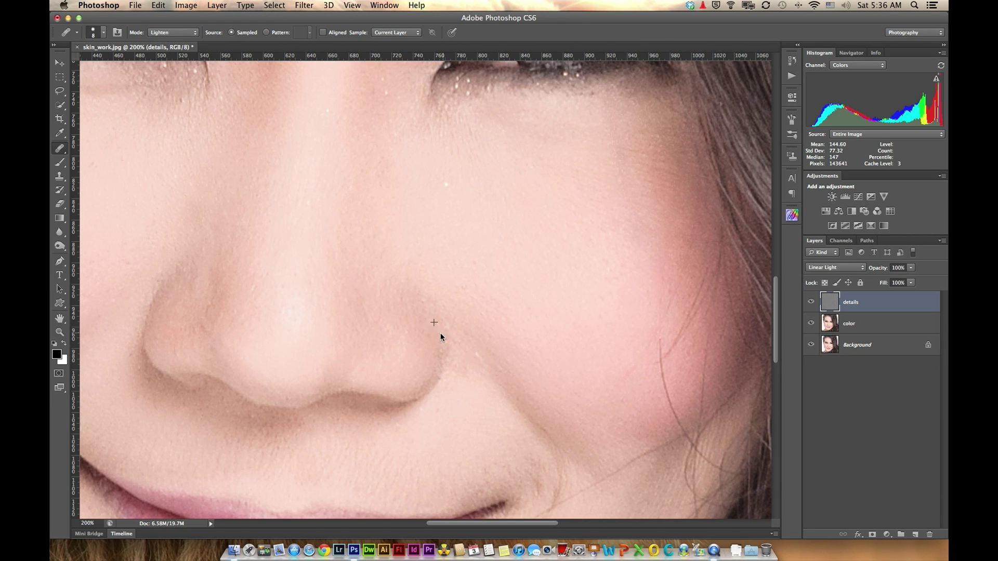
click(440, 337)
- Heal around the nostril, zoom back to 100%, and remove the grey dot near the mouth
mouse_move(205, 314)
mouse_down()
mouse_move(228, 275)
mouse_move(245, 277)
mouse_up()
alt+click(233, 249)
key(ctrl+minus)
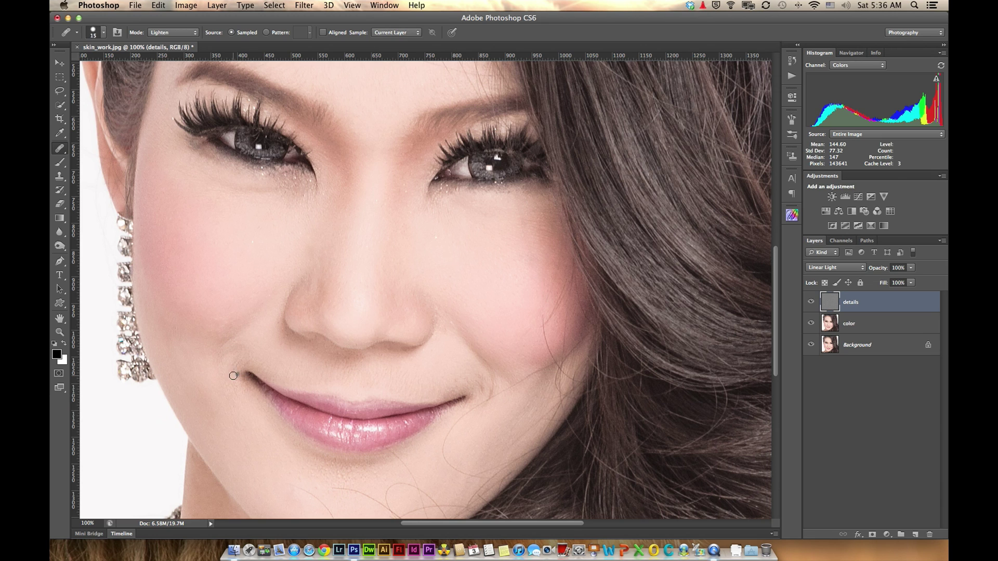
alt+click(217, 375)
click(60, 176)
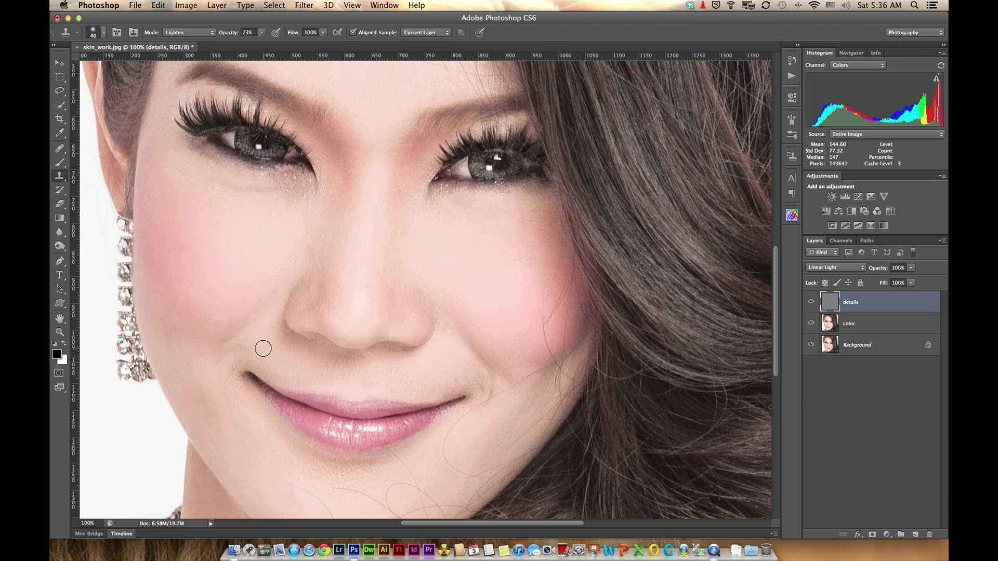
- Clone-stamp at low opacity over the cheek skin near the mouth
drag(234, 350, 239, 350)
click(224, 356)
alt+click(209, 324)
click(222, 329)
drag(222, 330, 236, 329)
- Soften the right smile-line crease with short clone strokes from nearby skin
alt+click(446, 390)
drag(450, 389, 472, 385)
alt+click(468, 373)
drag(472, 380, 492, 401)
alt+click(494, 385)
alt+click(493, 387)
drag(488, 403, 503, 394)
- Clone the left smile crease, toggle the retouch layers to compare, and set brush size 90
drag(216, 372, 216, 363)
alt+click(236, 353)
drag(239, 352, 231, 377)
alt+click(811, 346)
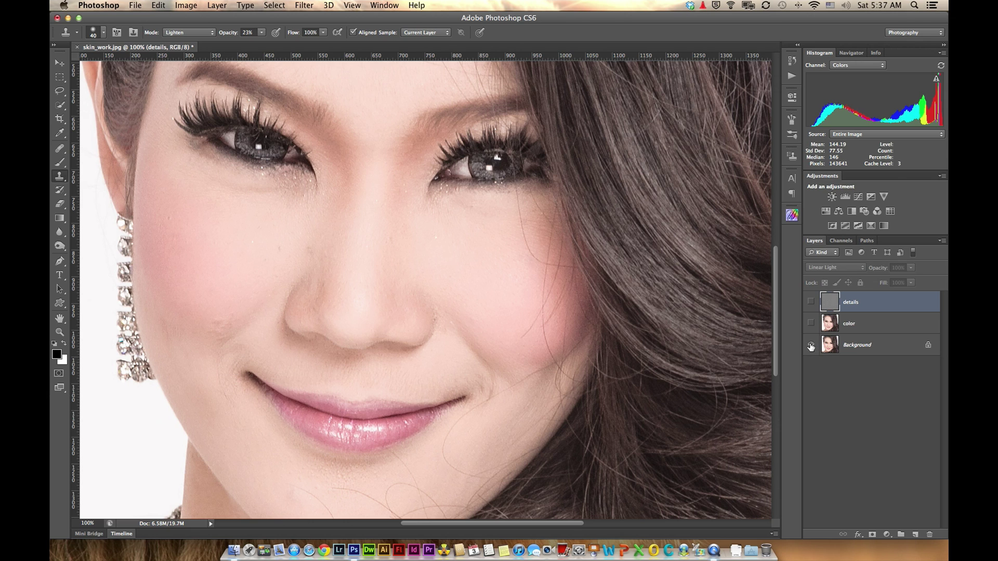
alt+click(810, 346)
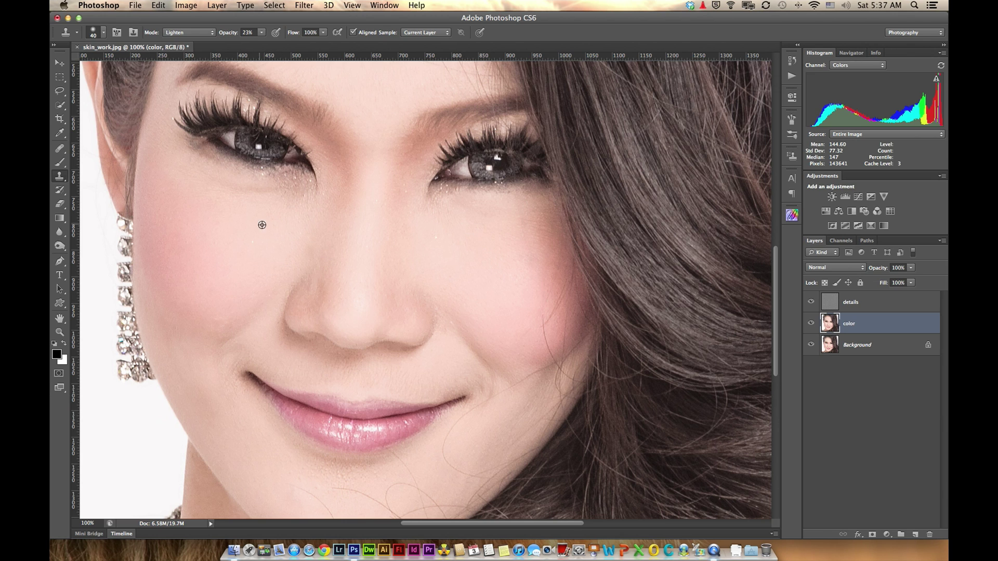
key(bracketright)
key(bracketright)
key(bracketright)
- With a size-90 Clone Stamp, even the colour under the left eye, on both cheeks and the chin
alt+click(290, 216)
drag(292, 178, 296, 189)
drag(292, 190, 182, 175)
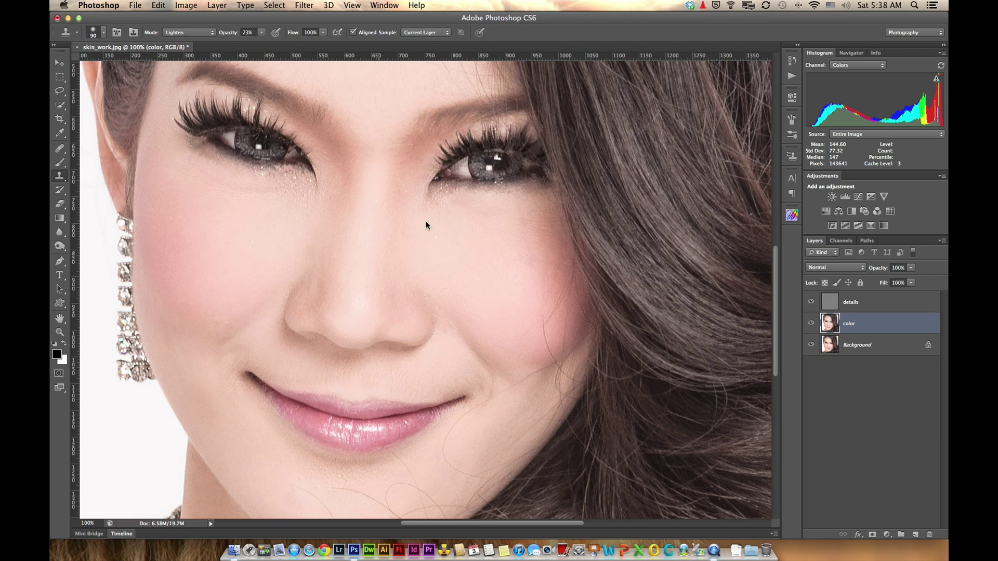
alt+click(514, 228)
alt+click(521, 265)
drag(532, 244, 544, 230)
alt+click(500, 344)
click(485, 419)
- Dismiss the no-layer warning, reselect the color layer and shrink the clone brush to 45
right_click(211, 302)
key(Escape)
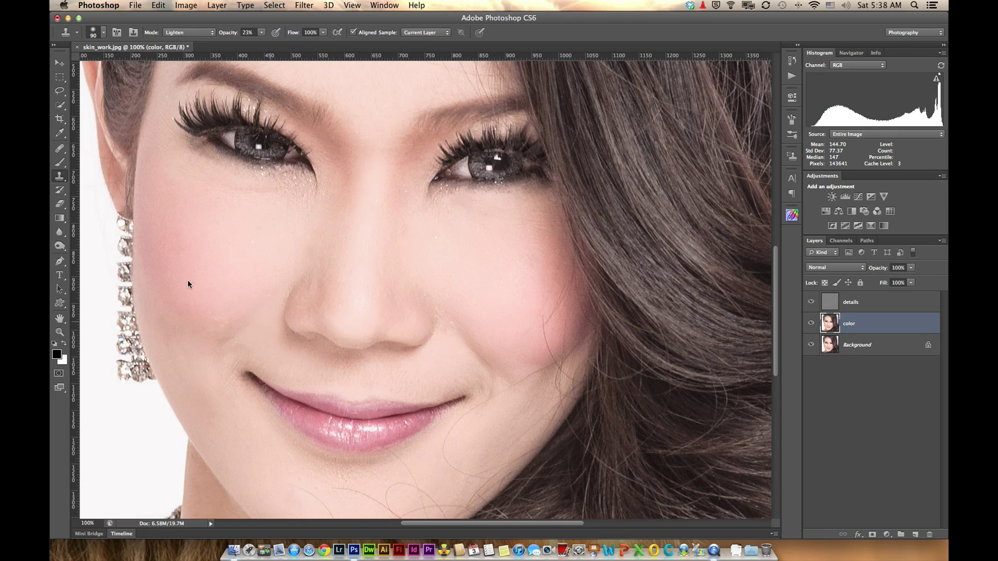
click(109, 263)
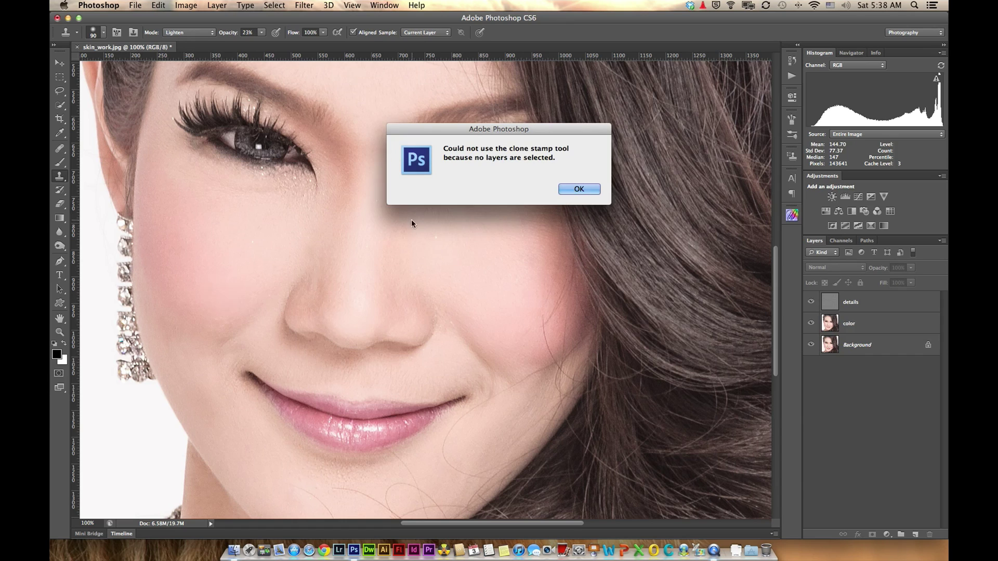
click(563, 190)
click(845, 324)
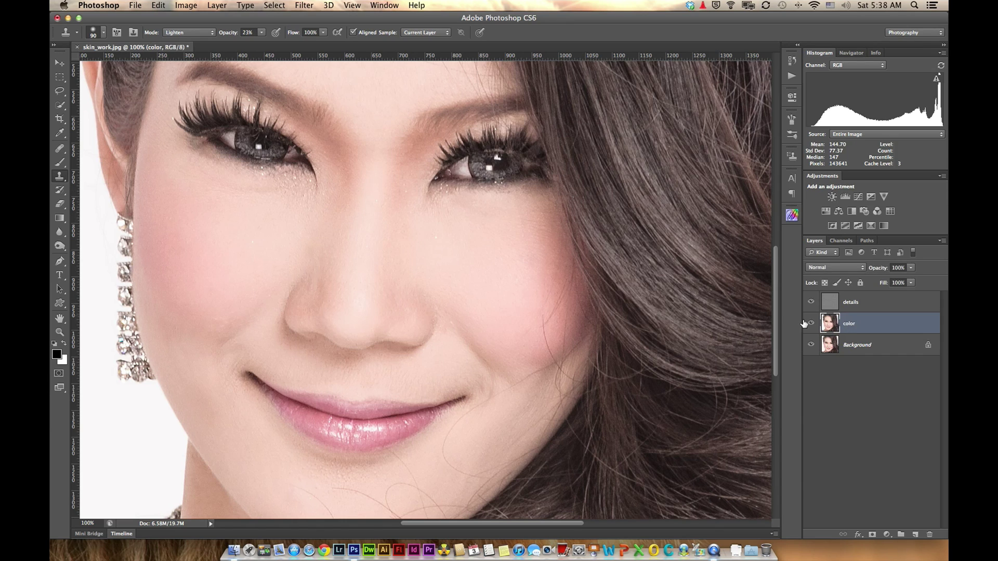
key(bracketleft)
key(bracketleft)
key(bracketleft)
- Even out the colour on the cheek, the smile crease and beside the nose
alt+click(182, 345)
drag(213, 286, 226, 296)
mouse_move(438, 402)
mouse_down()
mouse_move(456, 367)
mouse_move(481, 383)
mouse_move(442, 374)
mouse_move(482, 382)
mouse_move(503, 405)
mouse_move(488, 379)
mouse_move(488, 403)
mouse_move(444, 335)
mouse_up()
alt+click(301, 264)
drag(312, 243, 314, 233)
- Clone over the smile lines and cheek crease to soften their colour
alt+click(311, 259)
mouse_move(408, 379)
mouse_down()
mouse_move(435, 387)
mouse_move(446, 379)
mouse_move(445, 390)
mouse_up()
mouse_move(244, 359)
mouse_down()
mouse_move(252, 363)
mouse_move(228, 348)
mouse_up()
alt+click(205, 329)
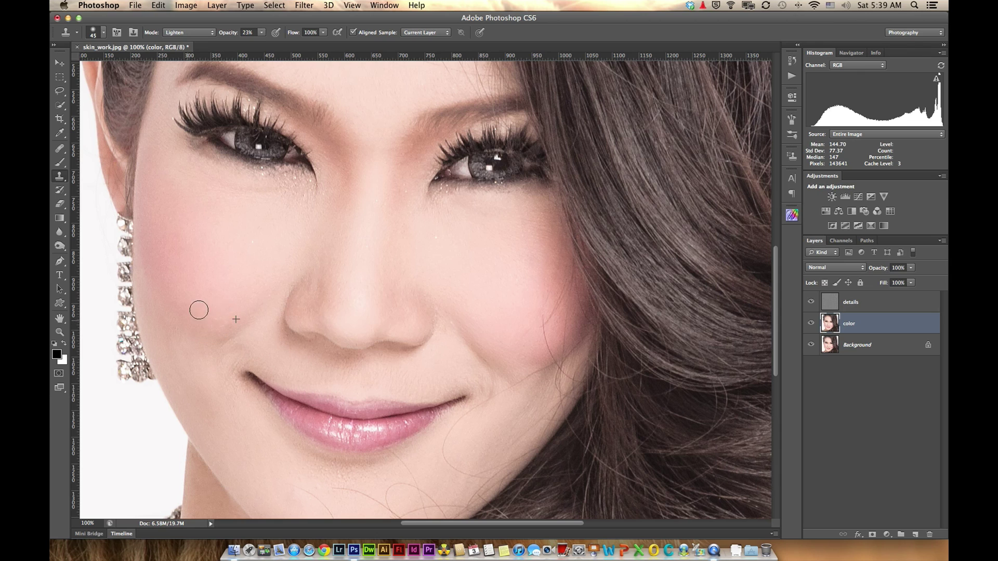
drag(201, 314, 202, 297)
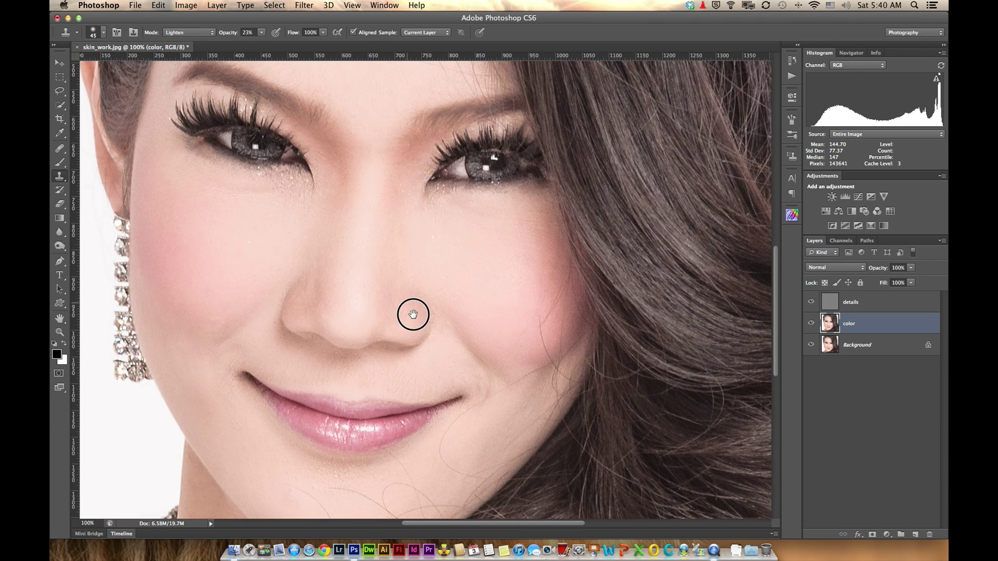
scroll(411, 307, up, 5)
scroll(419, 335, up, 3)
scroll(422, 353, up, 1)
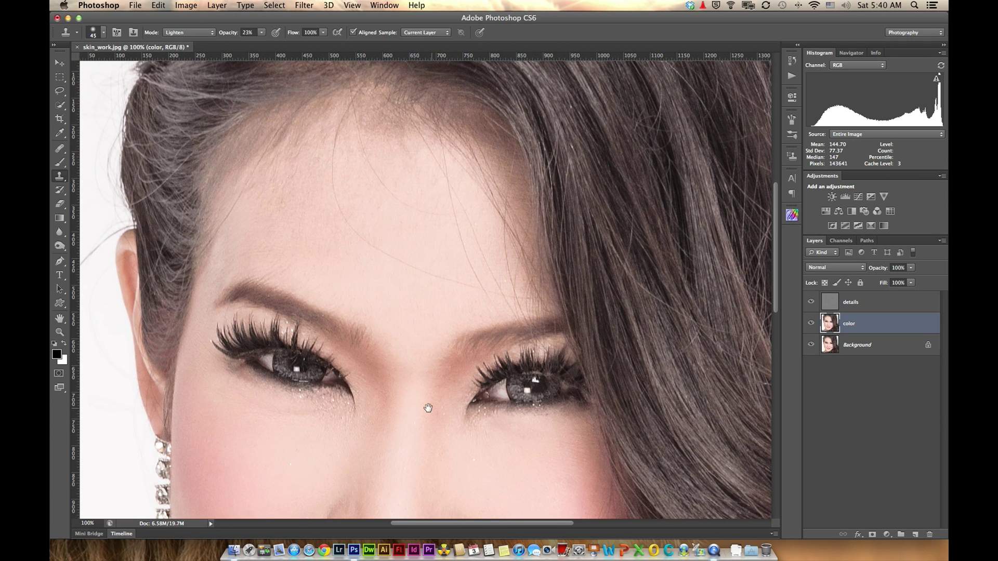
scroll(326, 156, down, 10)
scroll(326, 155, right, 3)
scroll(389, 150, left, 3)
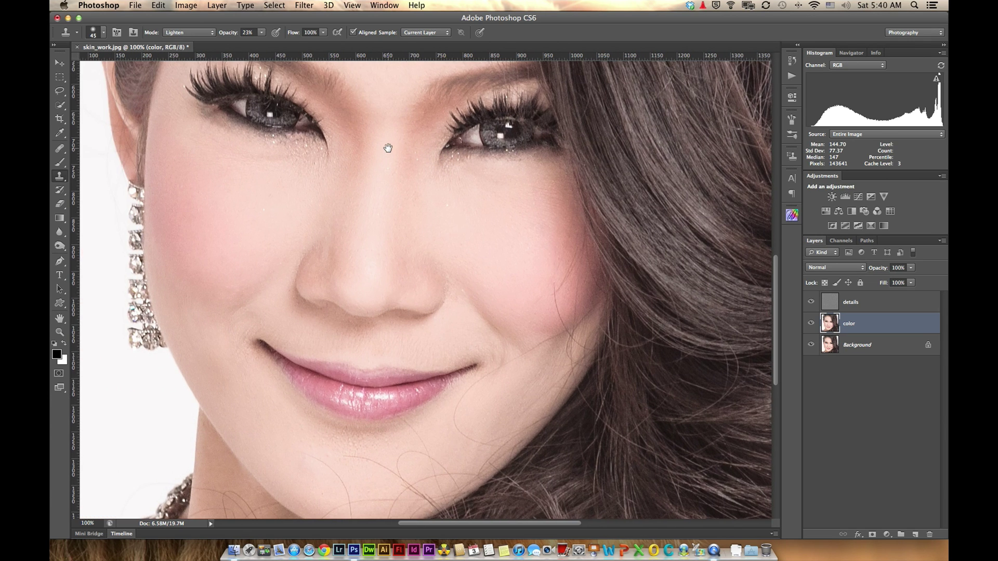
- Toggle the retouch layers off and on to compare with the original
alt+click(811, 345)
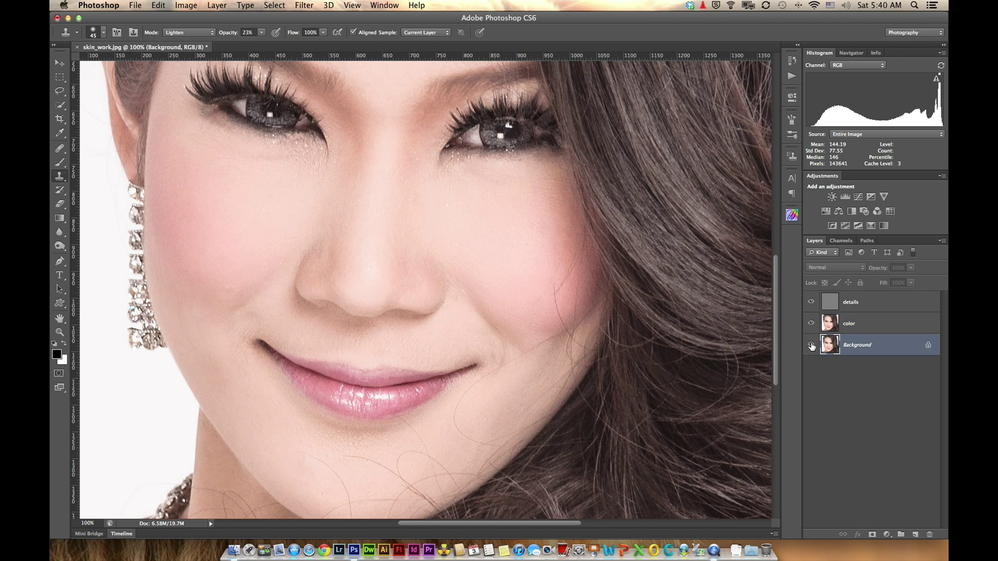
alt+click(811, 345)
alt+click(811, 346)
- On the details layer, clone out blemishes on the chin, lower lip and beside the nose
key(alt+period)
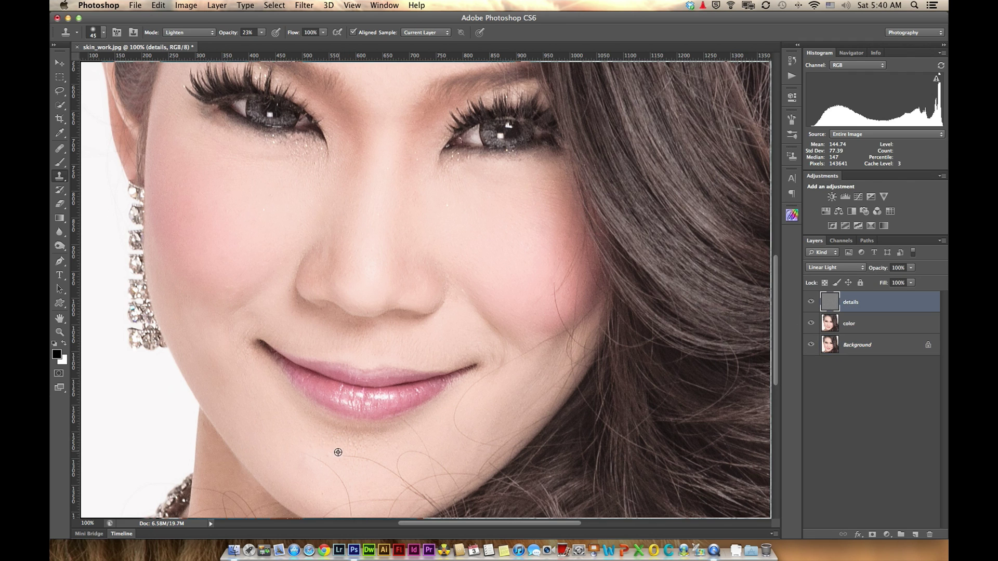
alt+click(354, 445)
click(331, 439)
mouse_move(329, 423)
mouse_down()
mouse_move(398, 423)
mouse_move(381, 432)
mouse_up()
alt+click(276, 398)
click(413, 397)
click(416, 193)
- Even the colour beside the nose on color, then clone nose texture and a cheek blemish on details
key(alt+bracketleft)
mouse_move(419, 193)
mouse_down()
mouse_move(420, 203)
mouse_move(419, 189)
mouse_move(481, 198)
mouse_up()
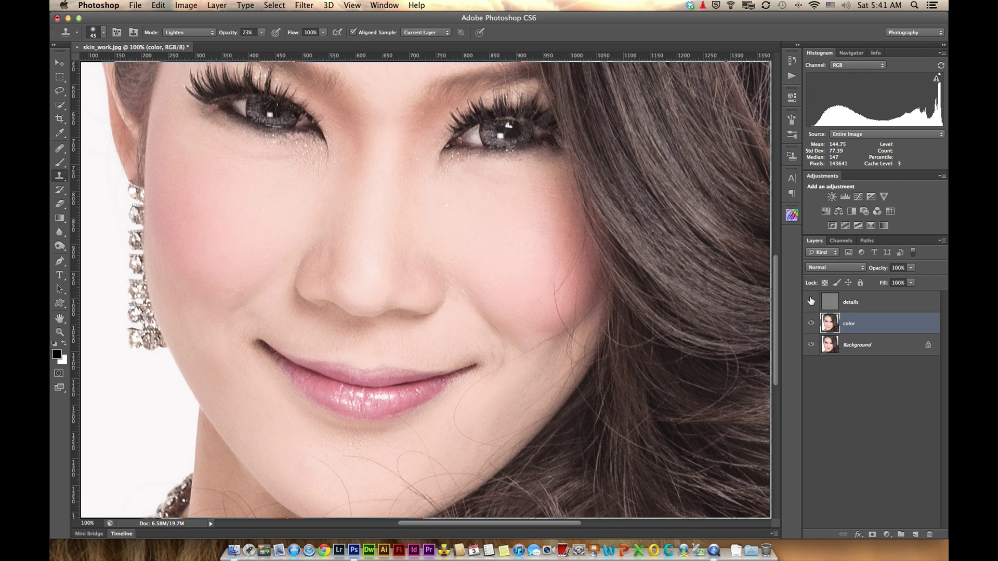
key(alt+bracketright)
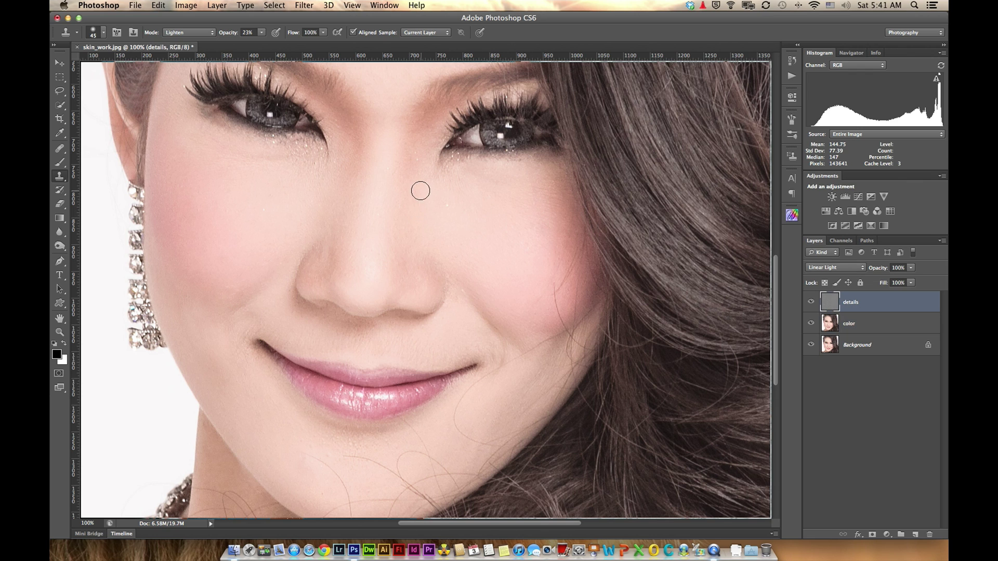
drag(418, 192, 419, 202)
drag(236, 286, 234, 292)
- On the color layer, even out the skin colour along the smile line and across the chin
key(alt+bracketleft)
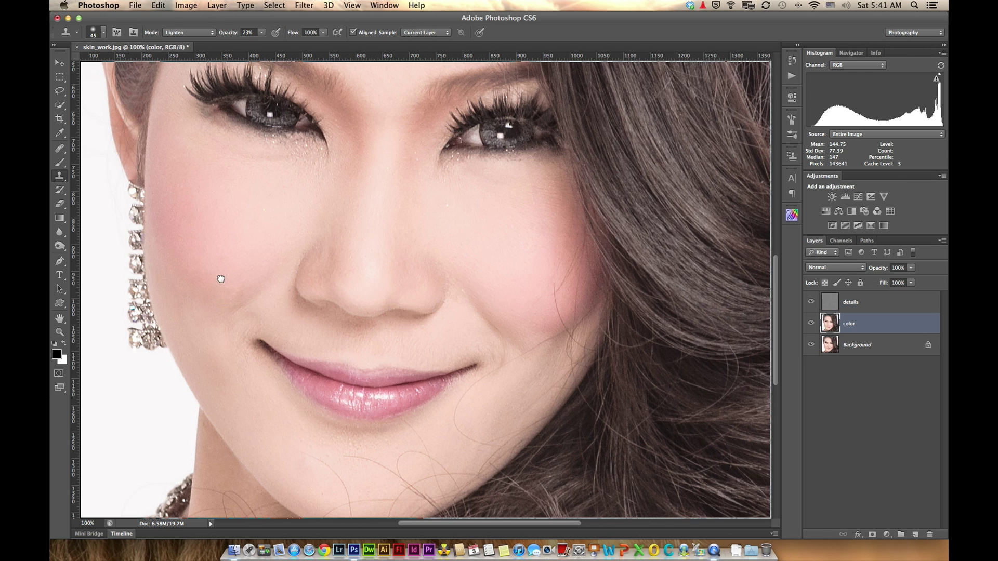
alt+click(222, 284)
click(273, 321)
alt+click(269, 445)
drag(310, 469, 288, 440)
drag(416, 422, 329, 434)
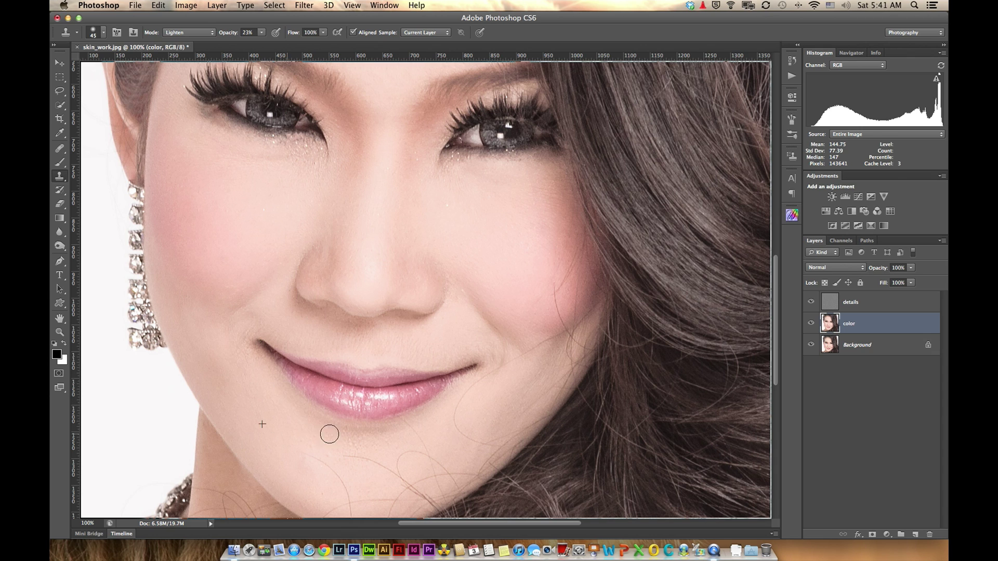
- Compare the retouch with the original skin and pan up to the forehead and brows
alt+click(811, 345)
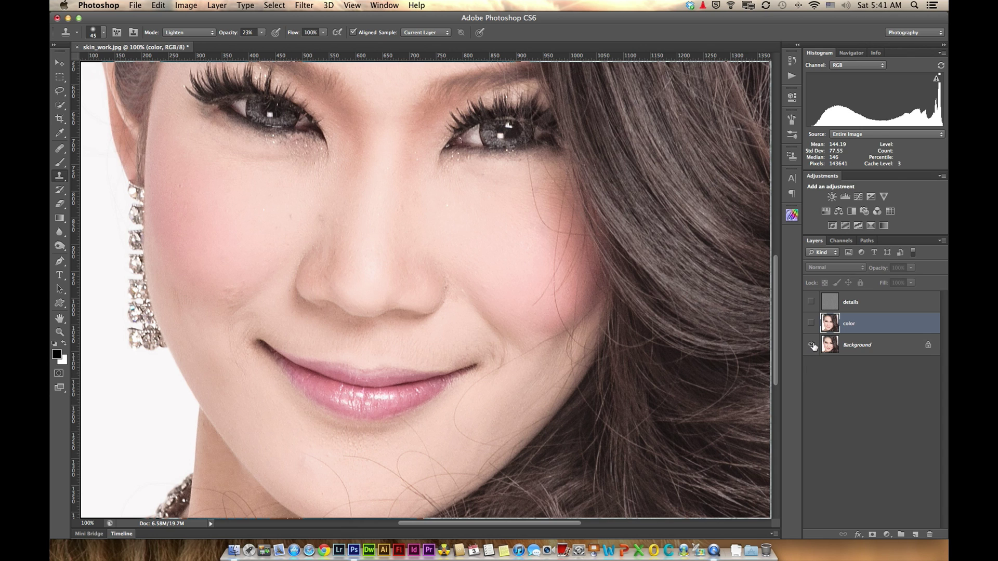
alt+click(811, 345)
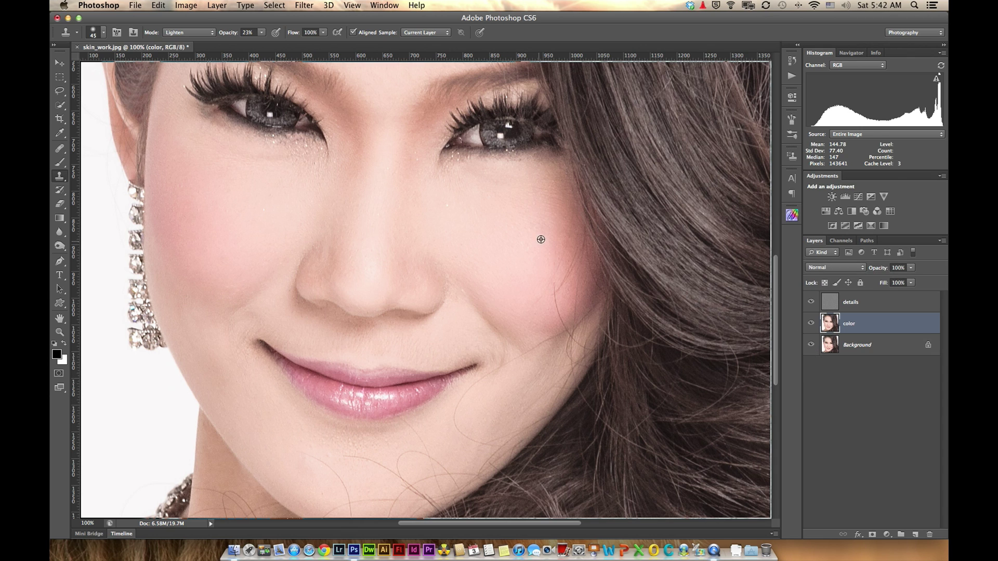
alt+click(539, 193)
alt+click(810, 345)
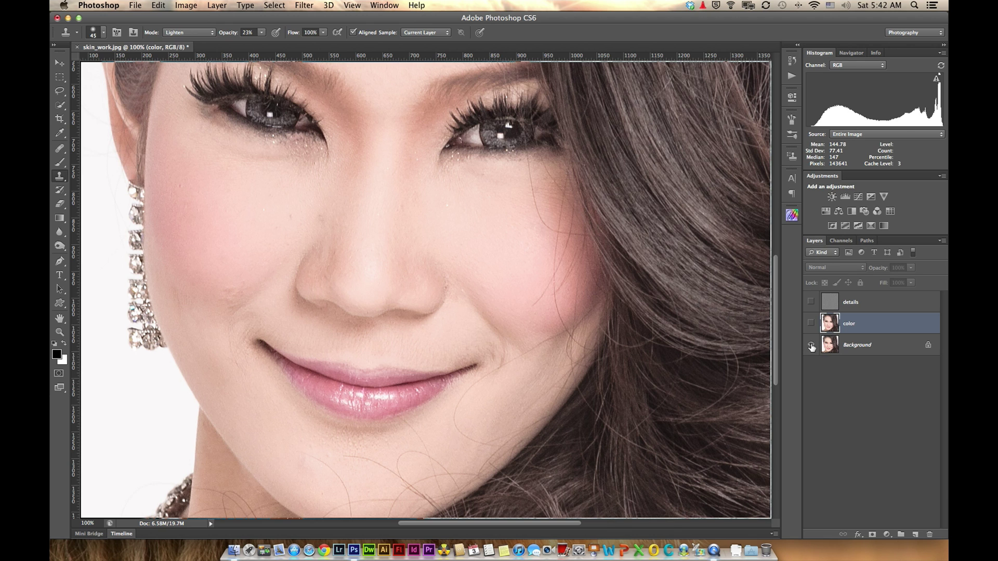
alt+click(810, 345)
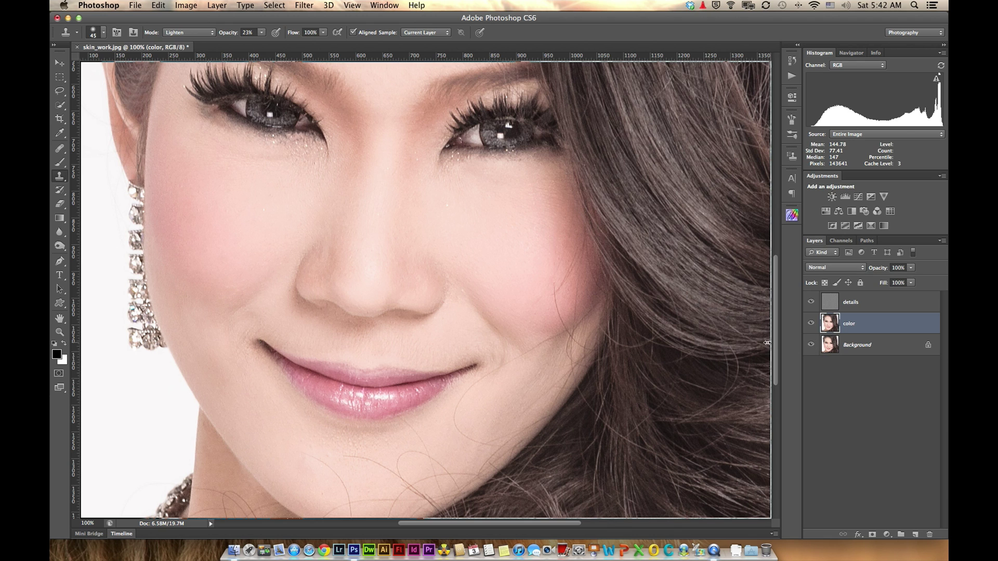
mouse_move(408, 196)
mouse_down()
mouse_move(403, 285)
mouse_move(417, 350)
mouse_move(464, 416)
mouse_up()
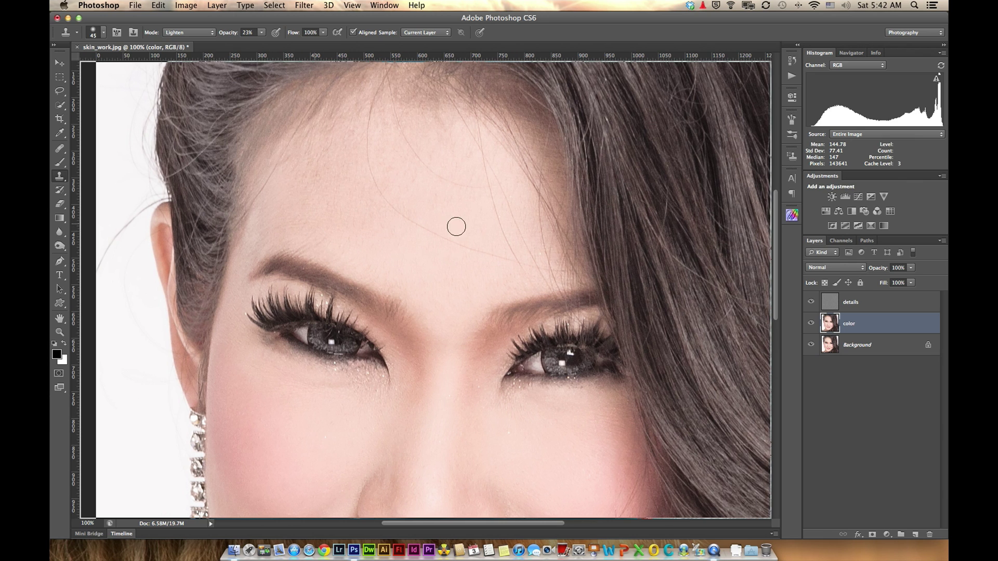
- On the details layer with a size-70 Clone Stamp, clone out the forehead blemishes
key(alt+bracketright)
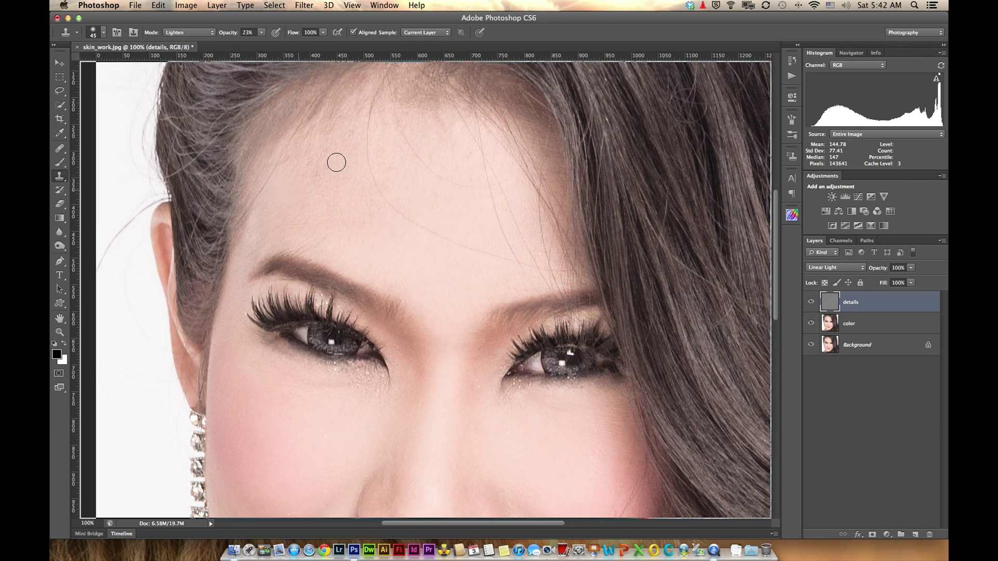
key(bracketright)
key(bracketright)
key(bracketright)
alt+click(341, 157)
mouse_move(309, 161)
mouse_down()
mouse_move(324, 146)
mouse_move(305, 154)
mouse_up()
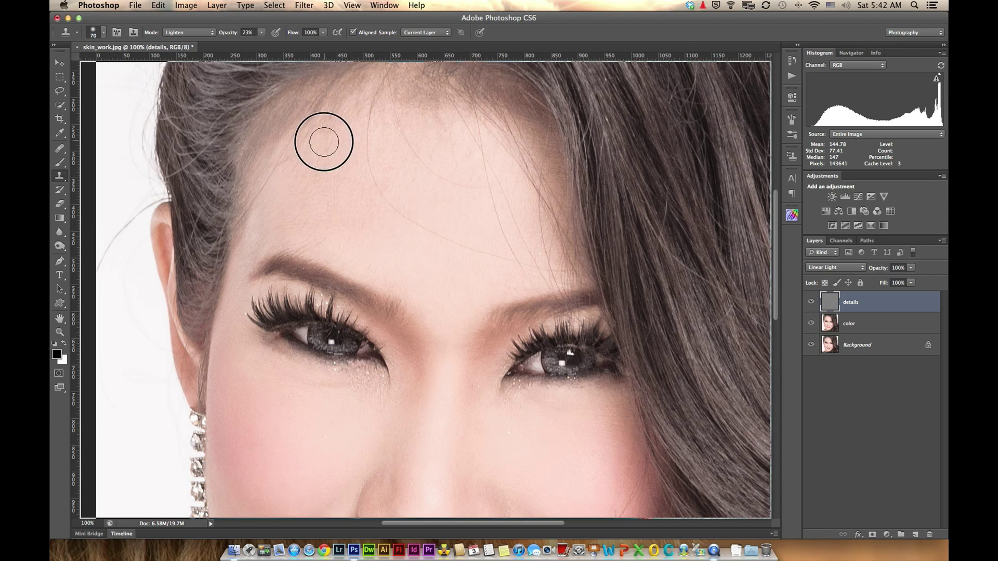
click(349, 159)
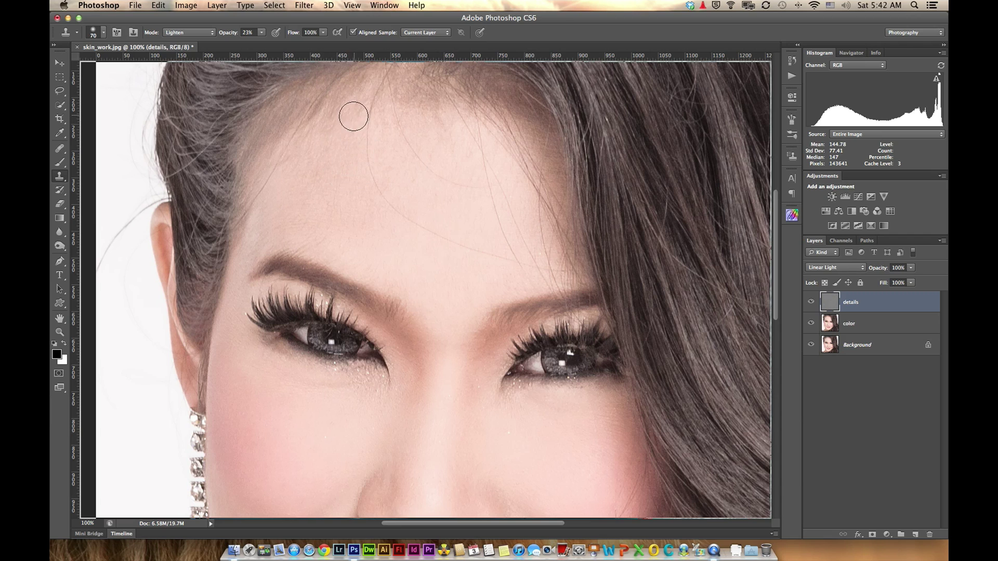
mouse_move(352, 123)
mouse_down()
mouse_move(275, 213)
mouse_move(333, 184)
mouse_move(403, 222)
mouse_up()
- Zoom out to the whole face and toggle the retouch to compare with the original
alt+click(811, 345)
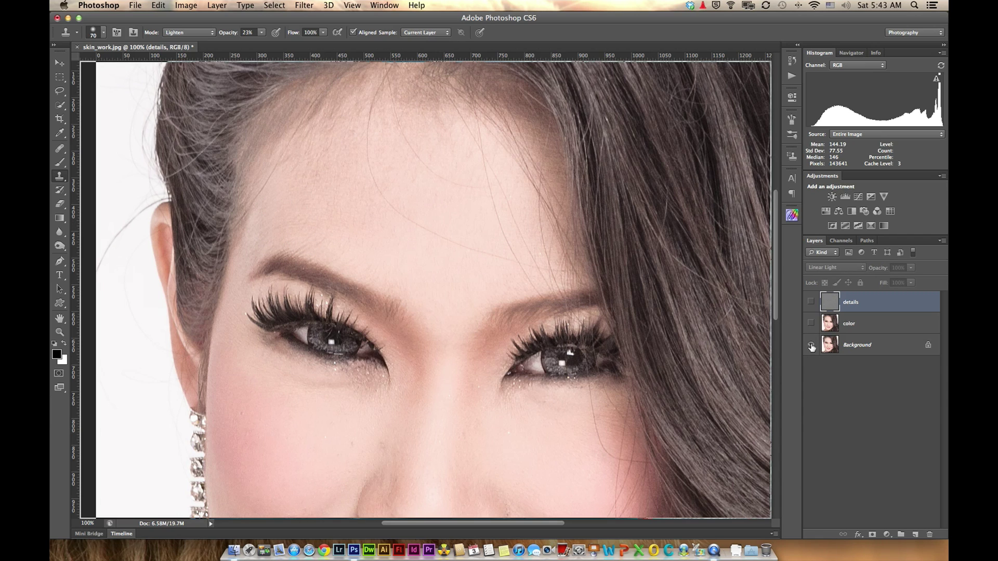
key(super+minus)
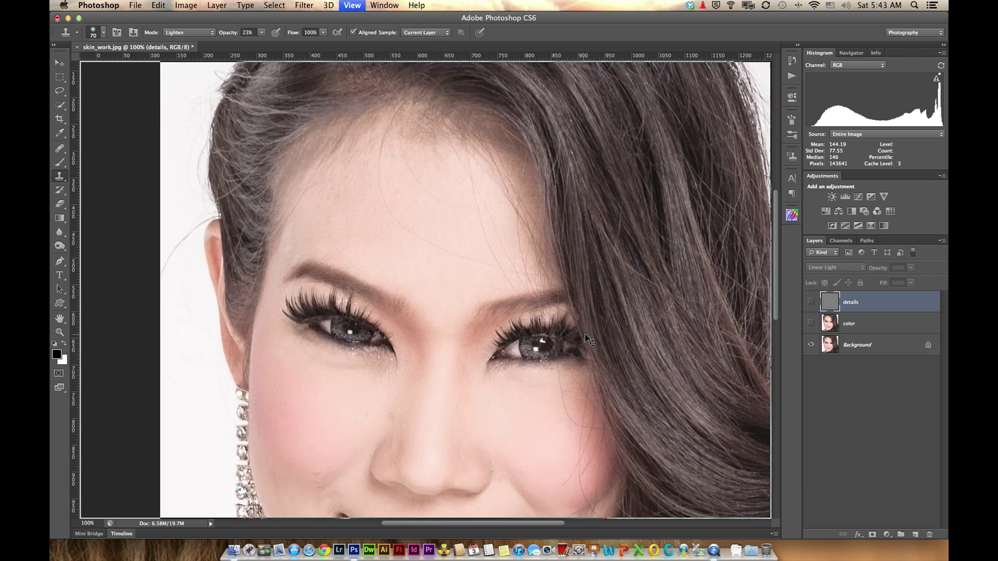
drag(539, 358, 514, 260)
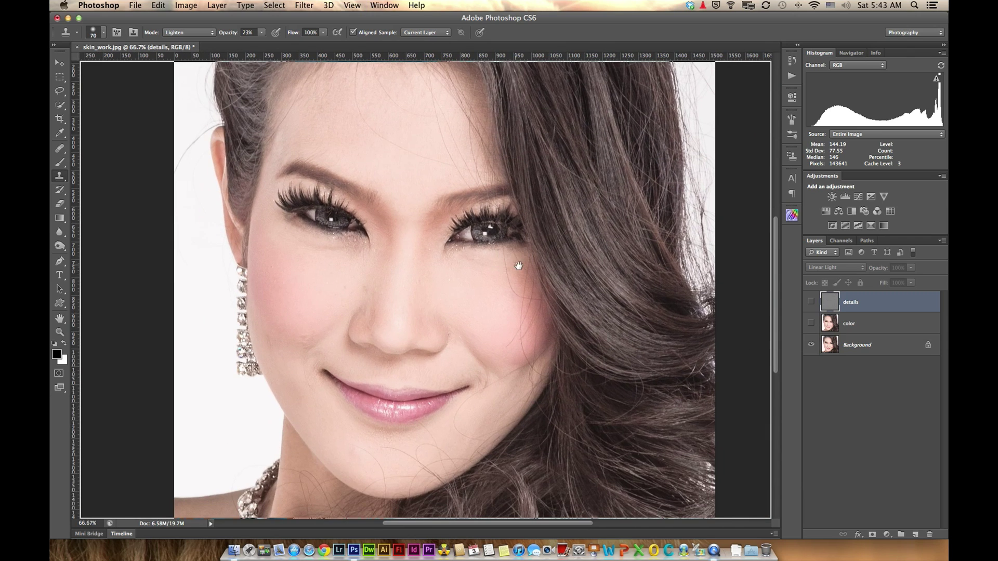
alt+click(811, 347)
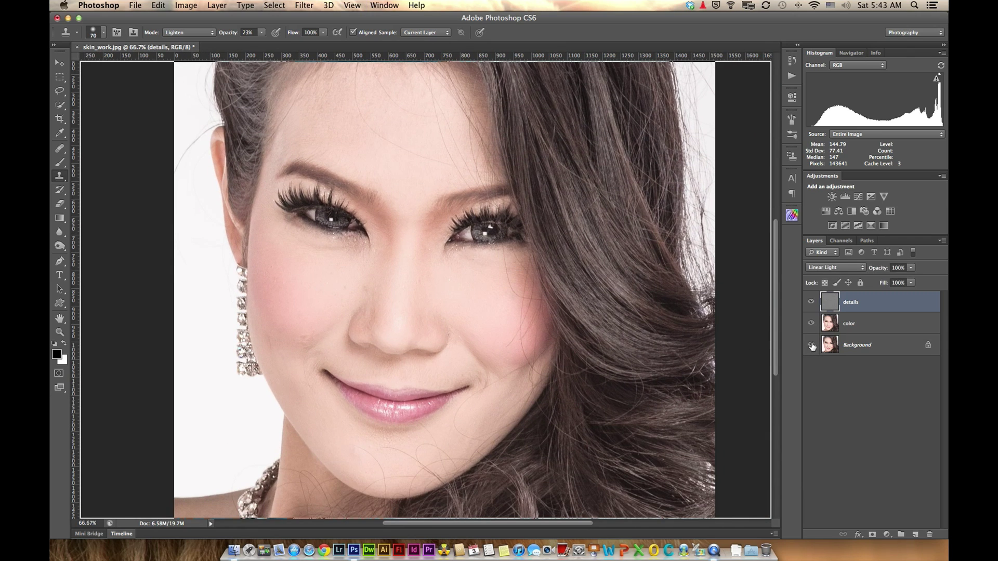
alt+click(810, 347)
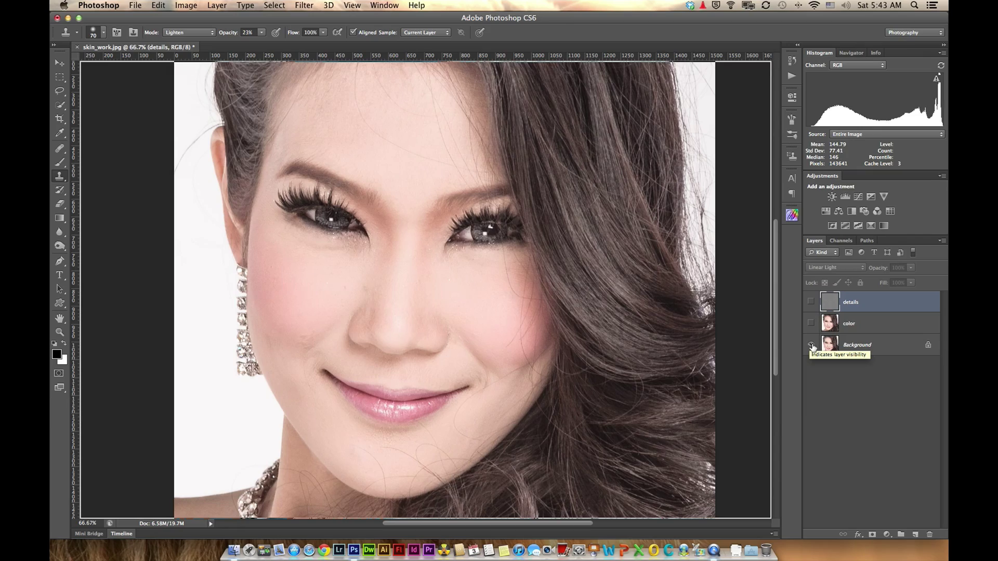
alt+click(813, 348)
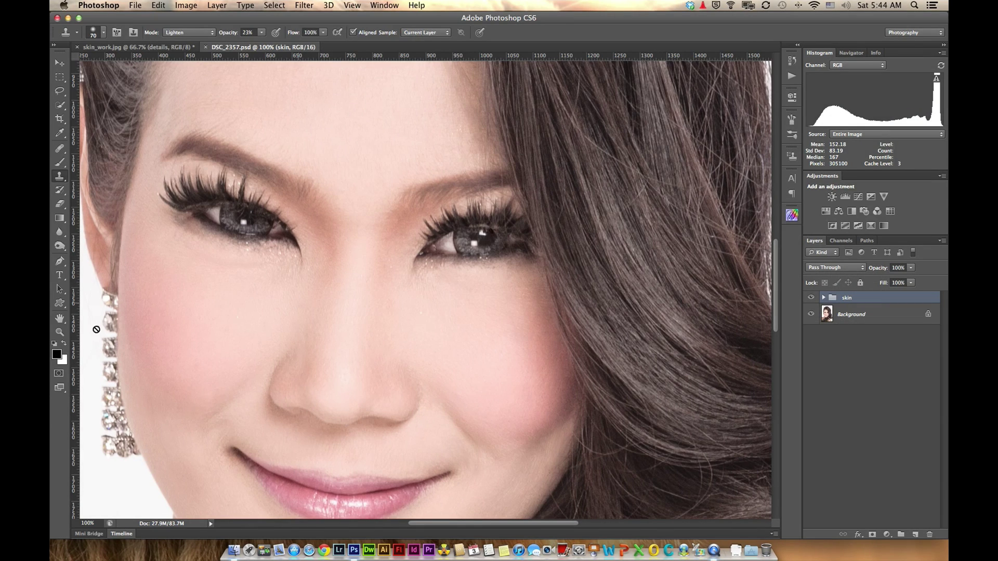
- Pan over the eyes, nose and lips, toggling the skin group on and off, ending hidden
drag(339, 301, 401, 249)
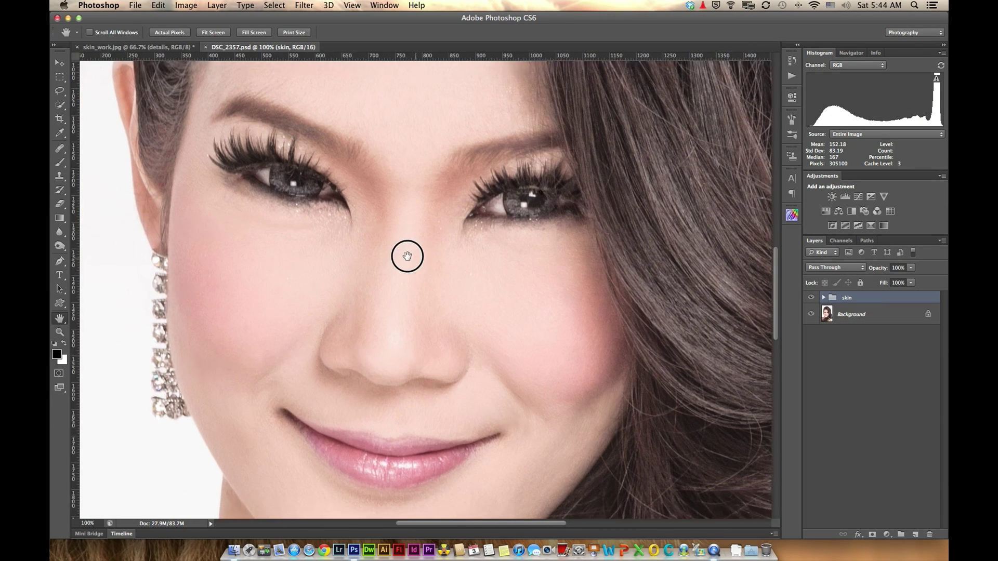
click(811, 299)
click(810, 298)
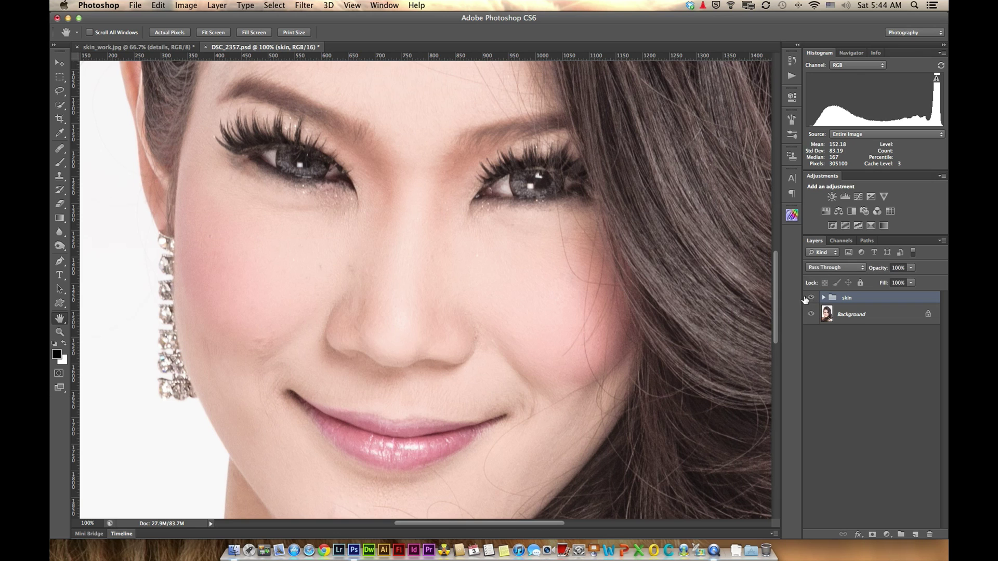
drag(397, 323, 409, 234)
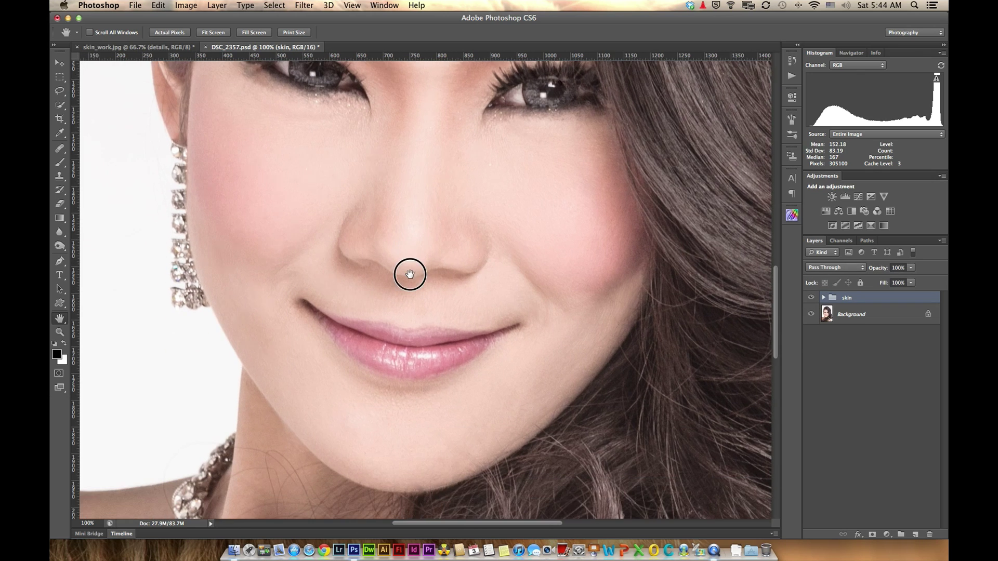
click(811, 298)
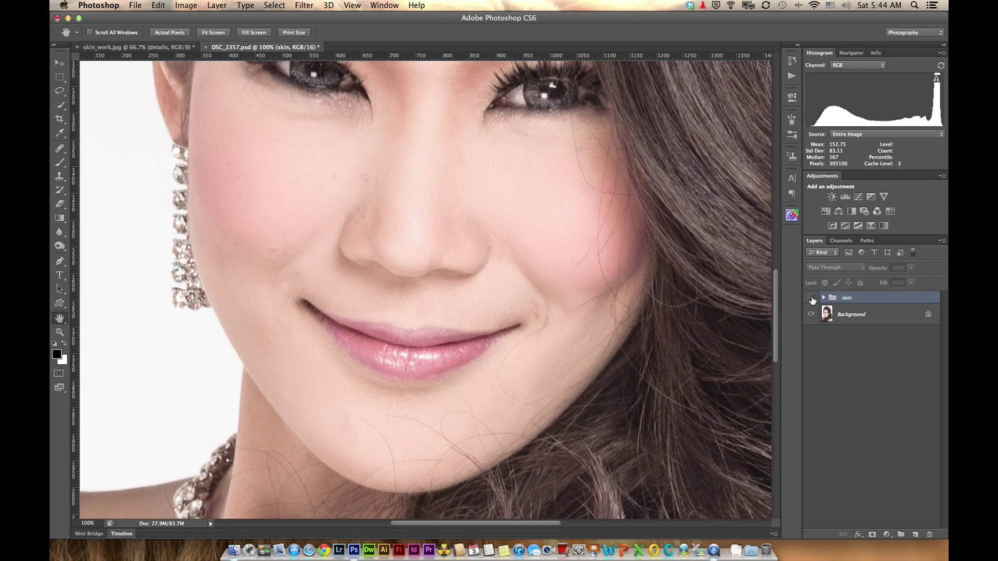
click(810, 299)
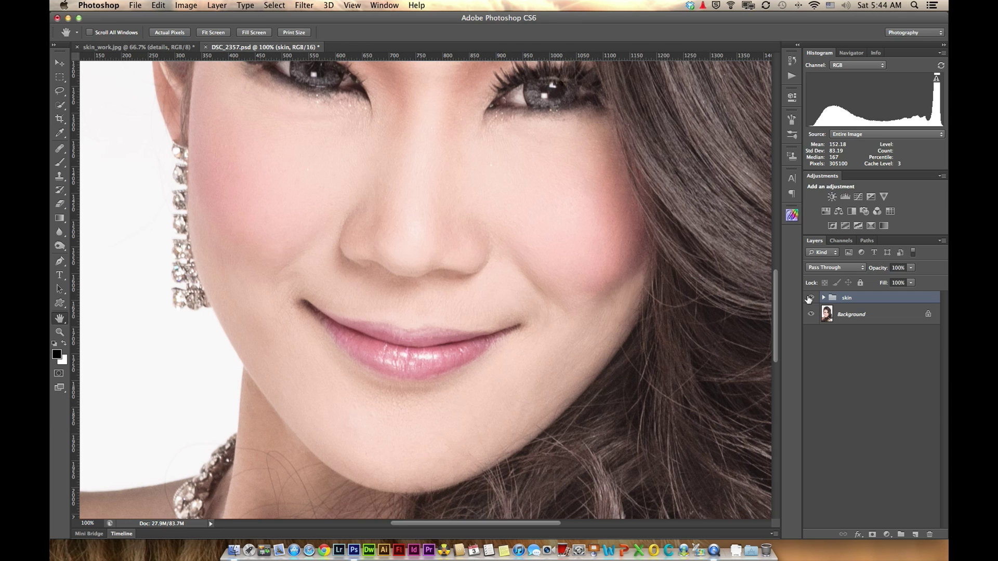
click(811, 298)
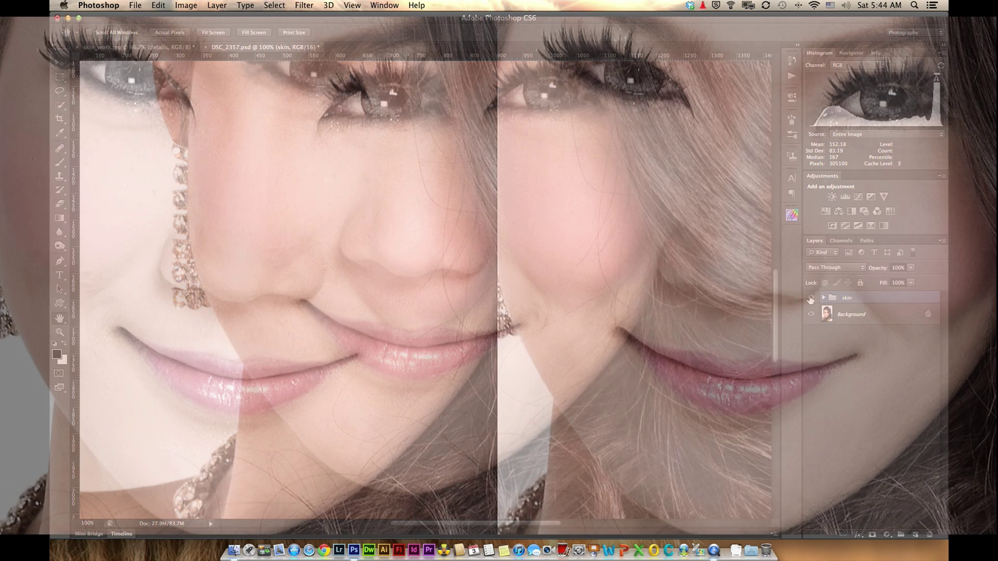